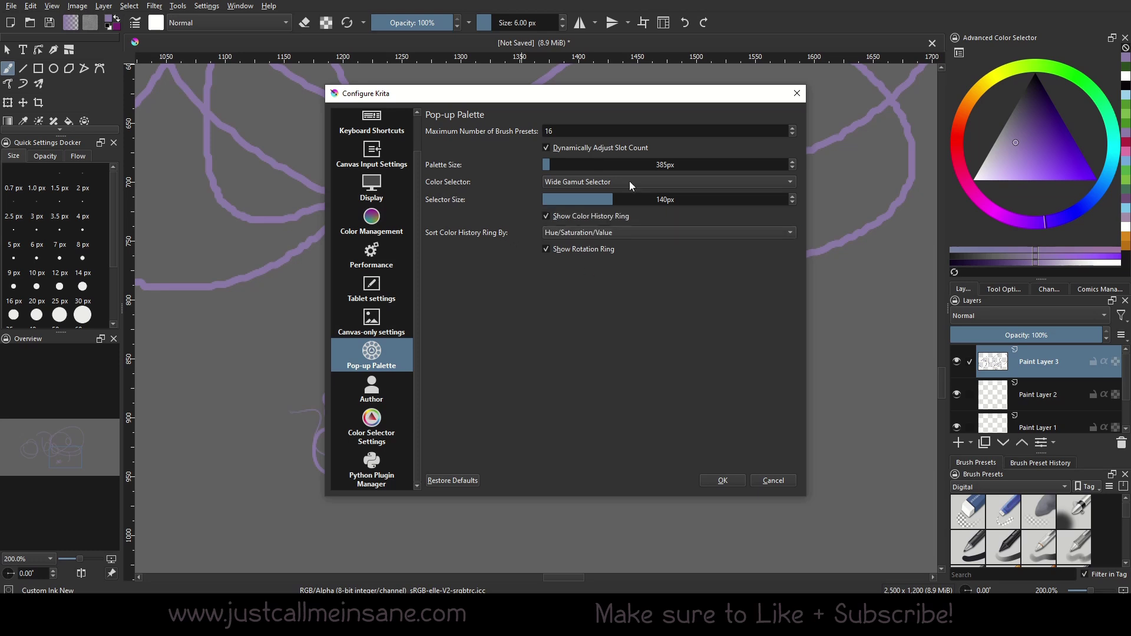
Select the saved personal author profile in place of Anonymous in the configuration and apply the settings
{"action": "left_click", "coordinate": [385, 393]}
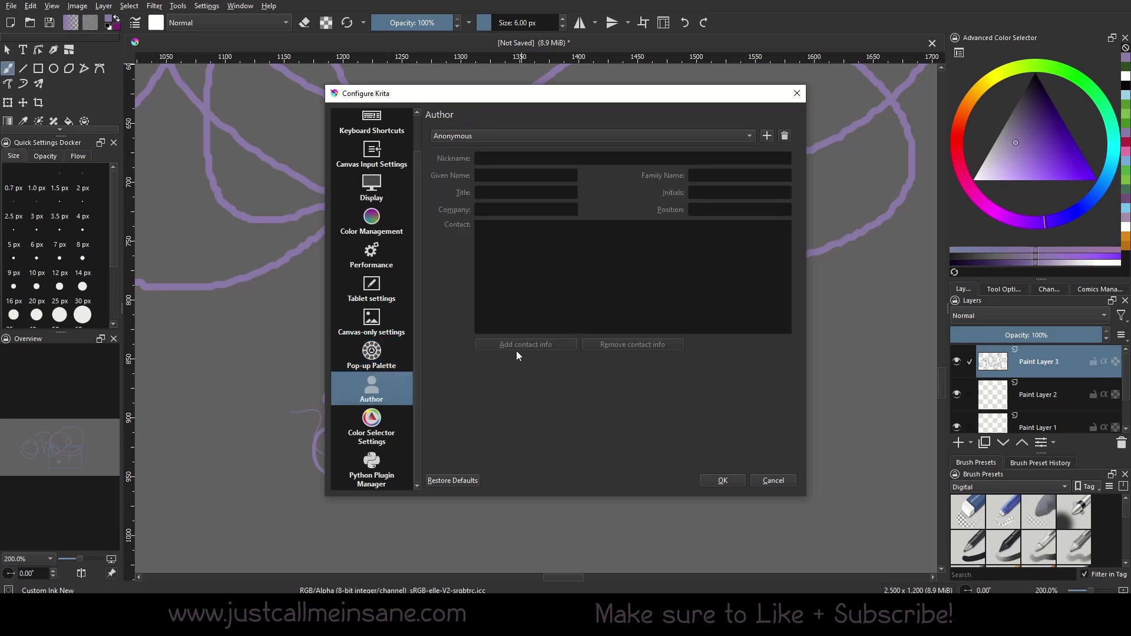
{"action": "left_click", "coordinate": [536, 134]}
{"action": "left_click", "coordinate": [536, 128]}
{"action": "left_click", "coordinate": [543, 138]}
{"action": "left_click", "coordinate": [557, 153]}
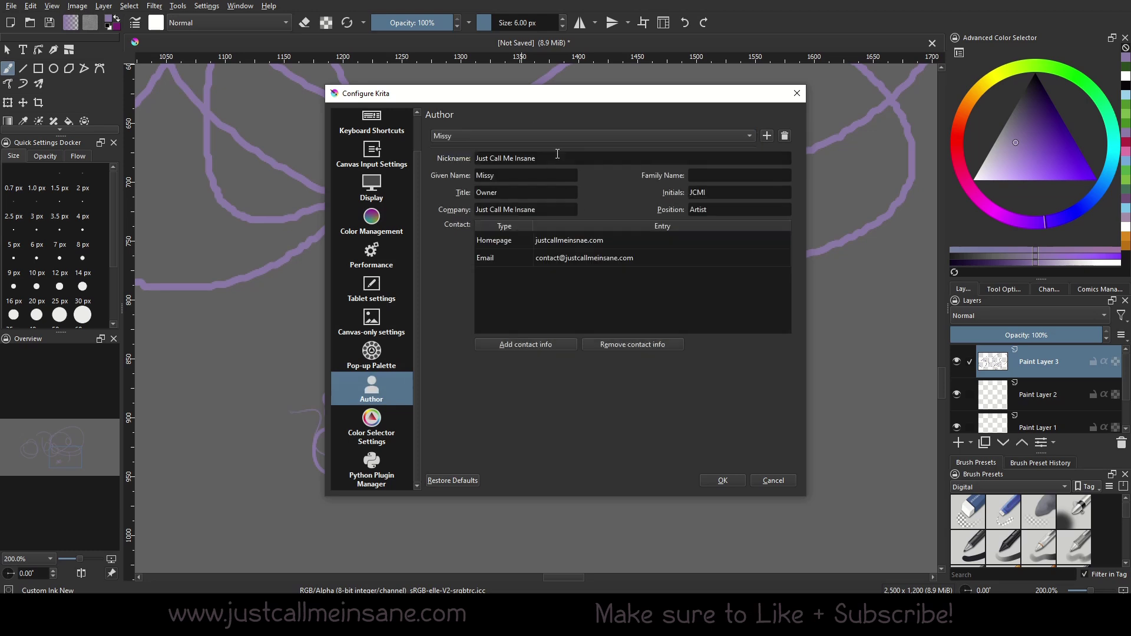
{"action": "left_click", "coordinate": [589, 137]}
{"action": "left_click", "coordinate": [541, 119]}
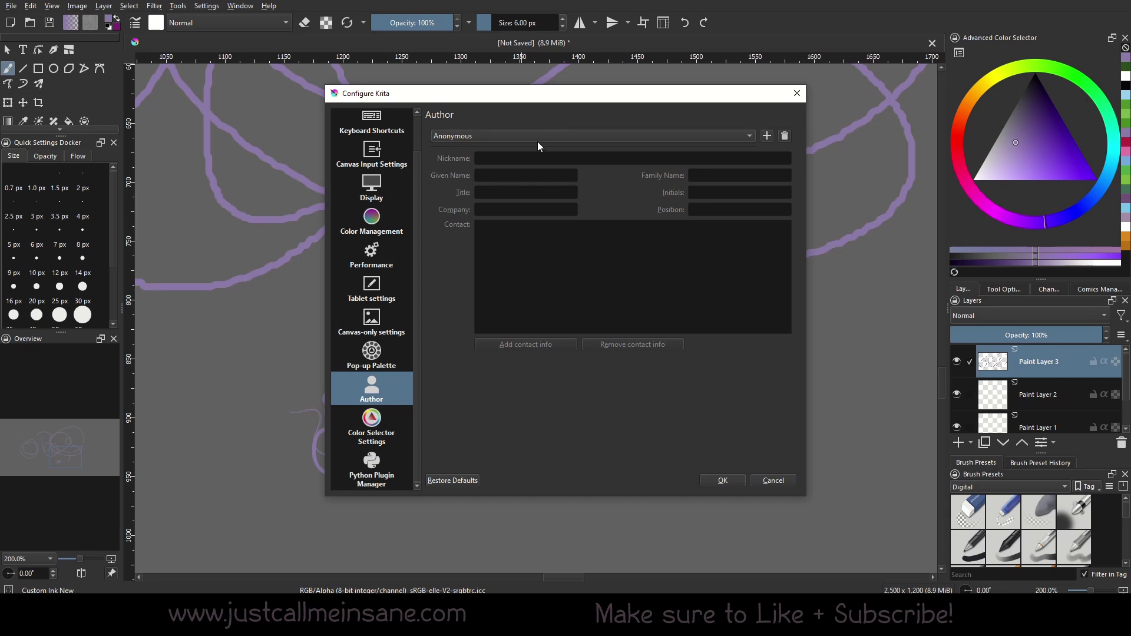
{"action": "left_click", "coordinate": [537, 141]}
{"action": "left_click", "coordinate": [538, 151]}
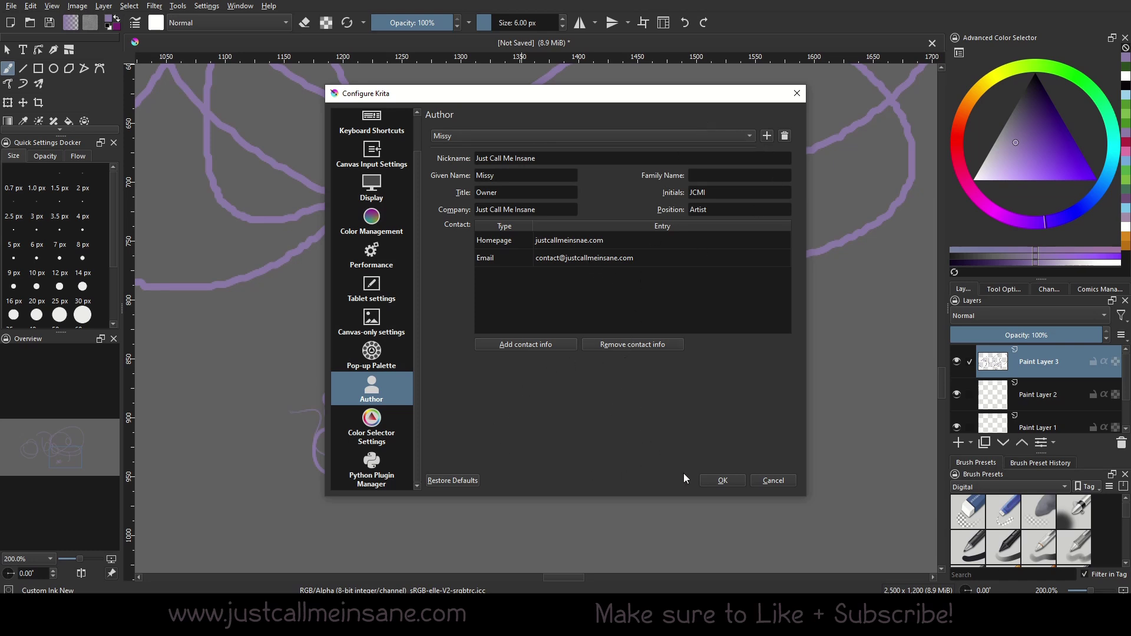
{"action": "left_click", "coordinate": [708, 479]}
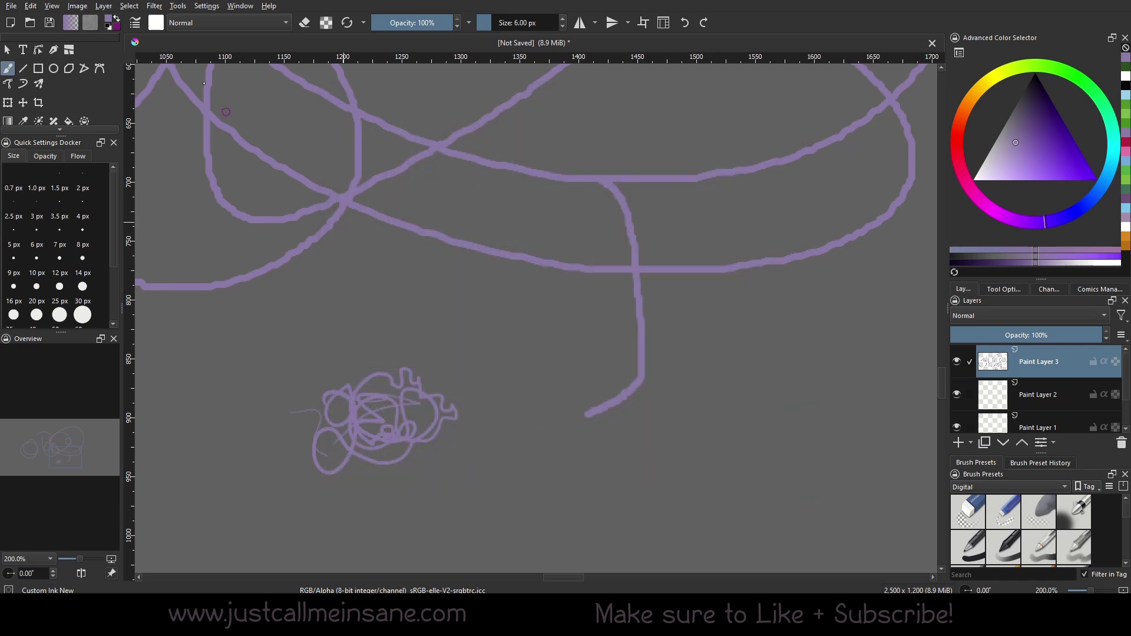
Examine the author details in the document information, and leave the dialog without changing anything
{"action": "left_click", "coordinate": [12, 6]}
{"action": "left_click", "coordinate": [88, 231]}
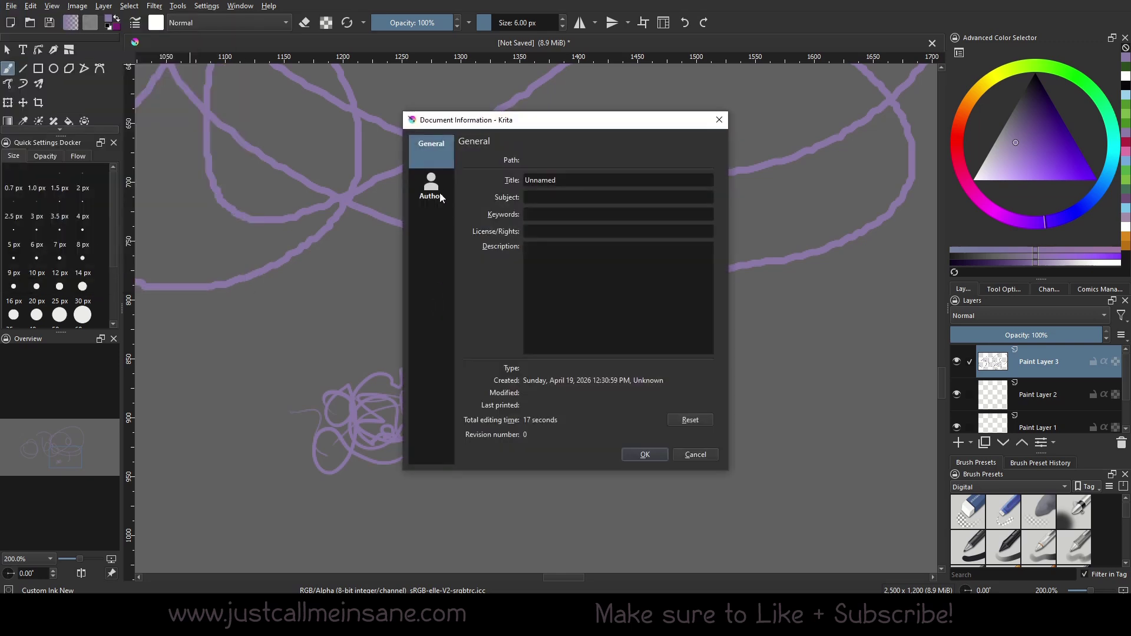
{"action": "left_click", "coordinate": [441, 197]}
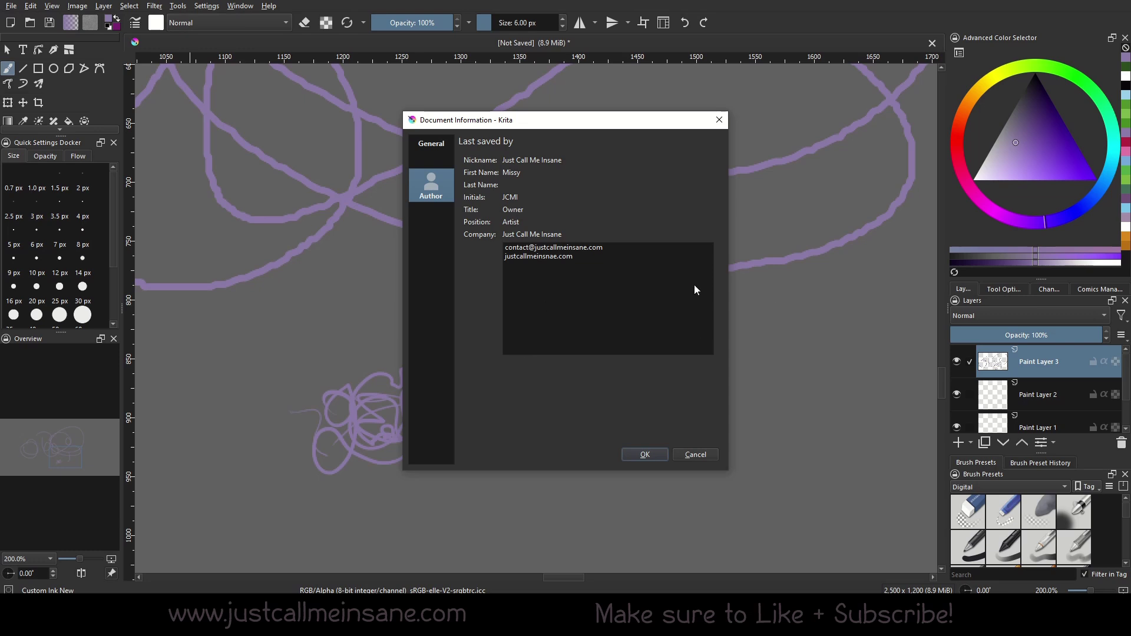
{"action": "left_click", "coordinate": [695, 456]}
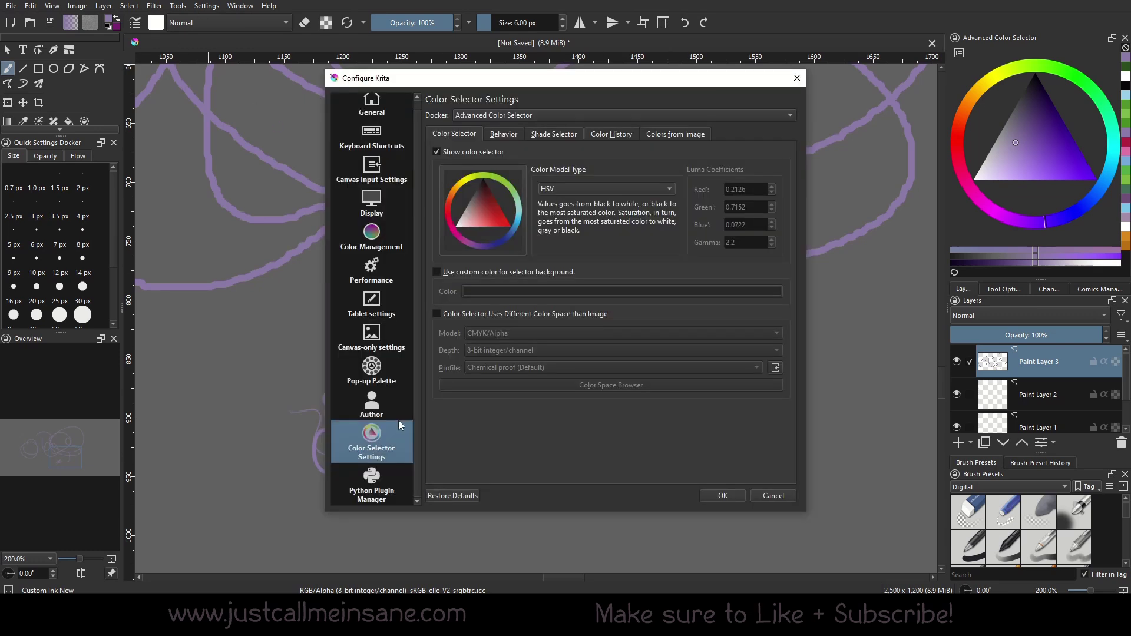
Examine the Advanced Color Selector's behavior, shade selector, color history and image color settings
{"action": "left_click", "coordinate": [502, 133]}
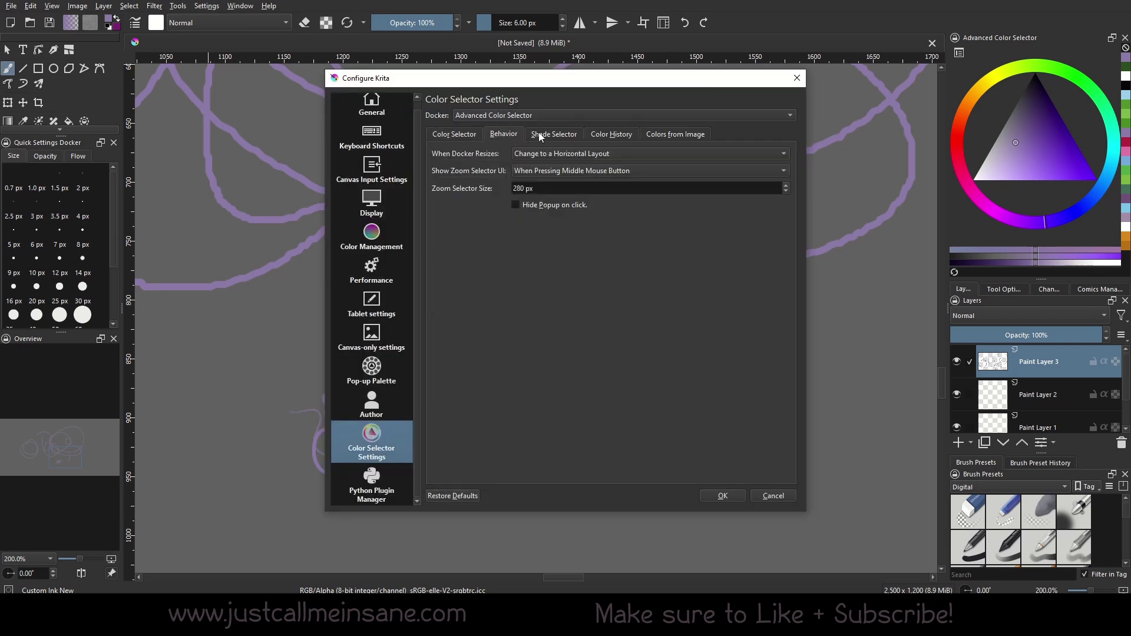
{"action": "left_click", "coordinate": [539, 136]}
{"action": "left_click", "coordinate": [612, 135]}
{"action": "left_click", "coordinate": [666, 134]}
{"action": "left_click", "coordinate": [624, 135]}
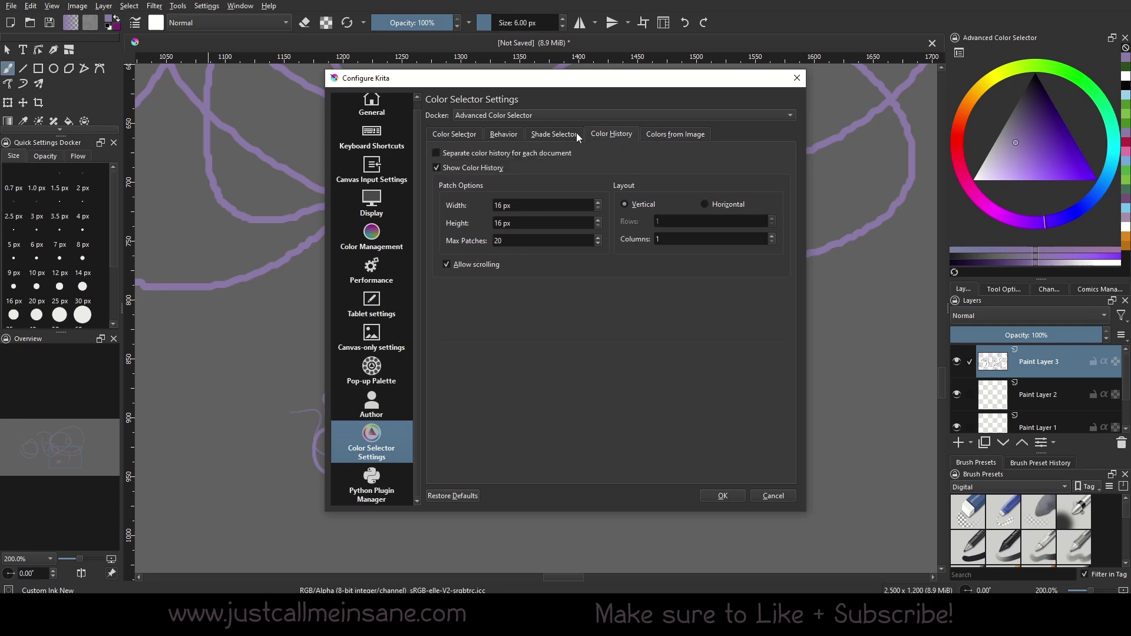
{"action": "left_click", "coordinate": [576, 135]}
{"action": "left_click", "coordinate": [512, 133]}
{"action": "left_click", "coordinate": [461, 136]}
{"action": "left_click", "coordinate": [513, 135]}
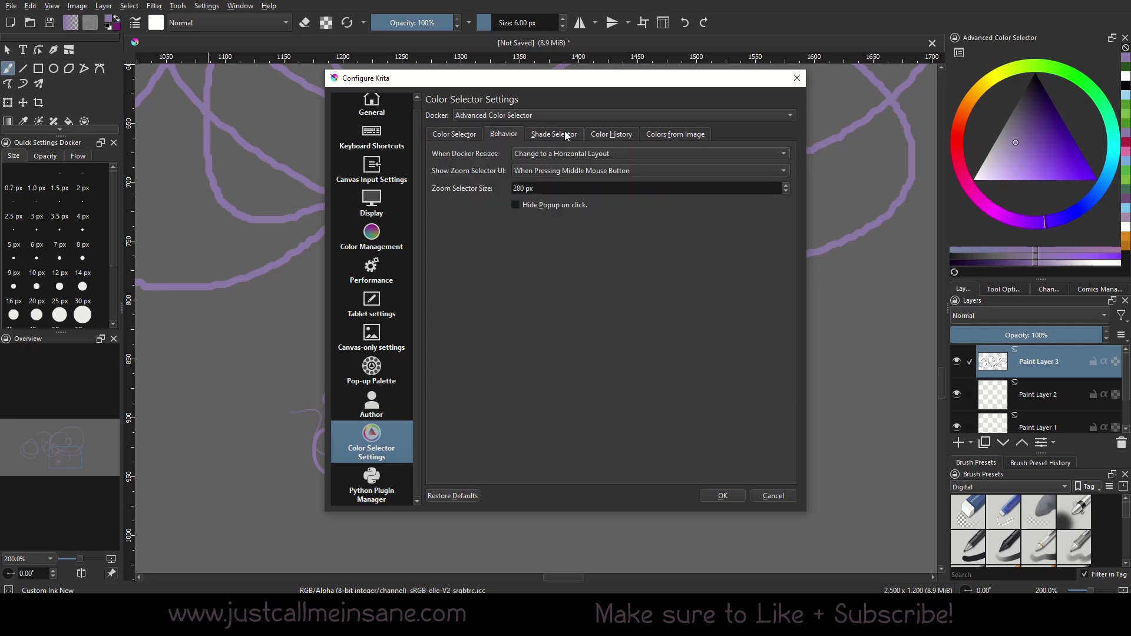
Try the Color Patches and Gradient displays of the minimal shade selector
{"action": "left_click", "coordinate": [566, 135]}
{"action": "left_click", "coordinate": [497, 268]}
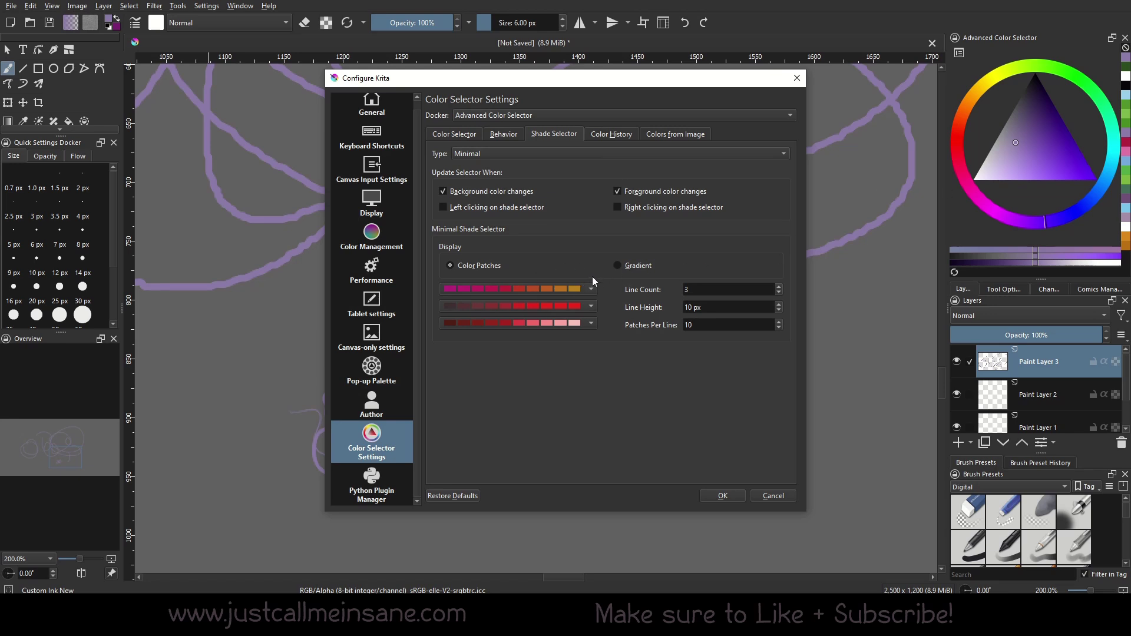
{"action": "left_click", "coordinate": [627, 268]}
Try the Horizontal layout for the color history, restore Vertical and return to the general color selector options
{"action": "left_click", "coordinate": [598, 134]}
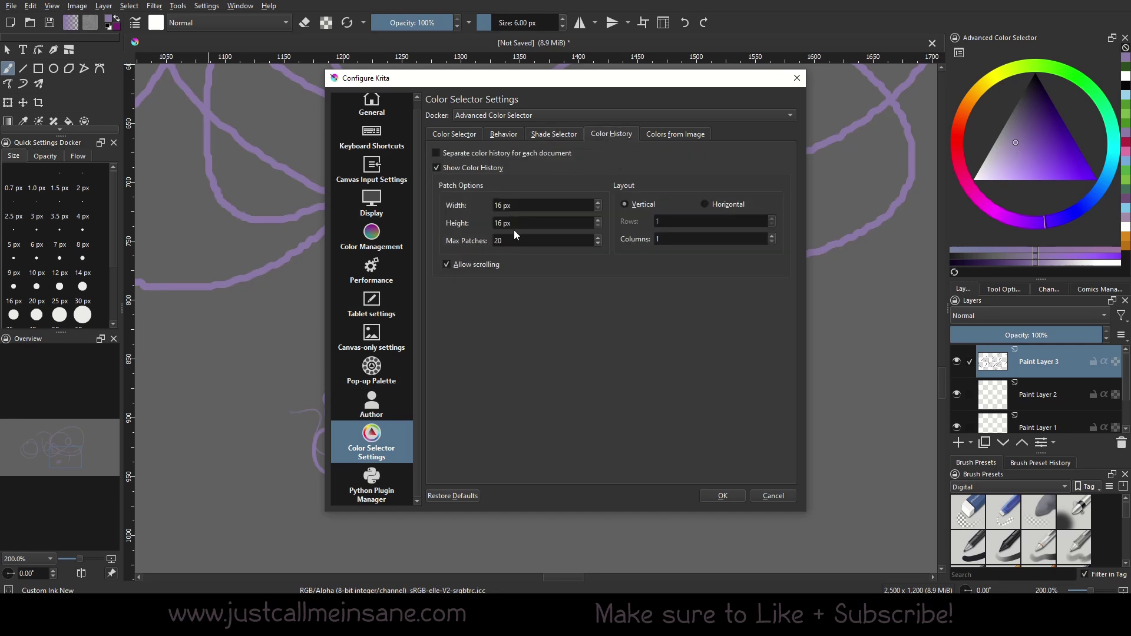
{"action": "left_click", "coordinate": [715, 213]}
{"action": "left_click", "coordinate": [634, 205]}
{"action": "left_click", "coordinate": [736, 204]}
{"action": "left_click", "coordinate": [648, 204]}
{"action": "left_click", "coordinate": [474, 136]}
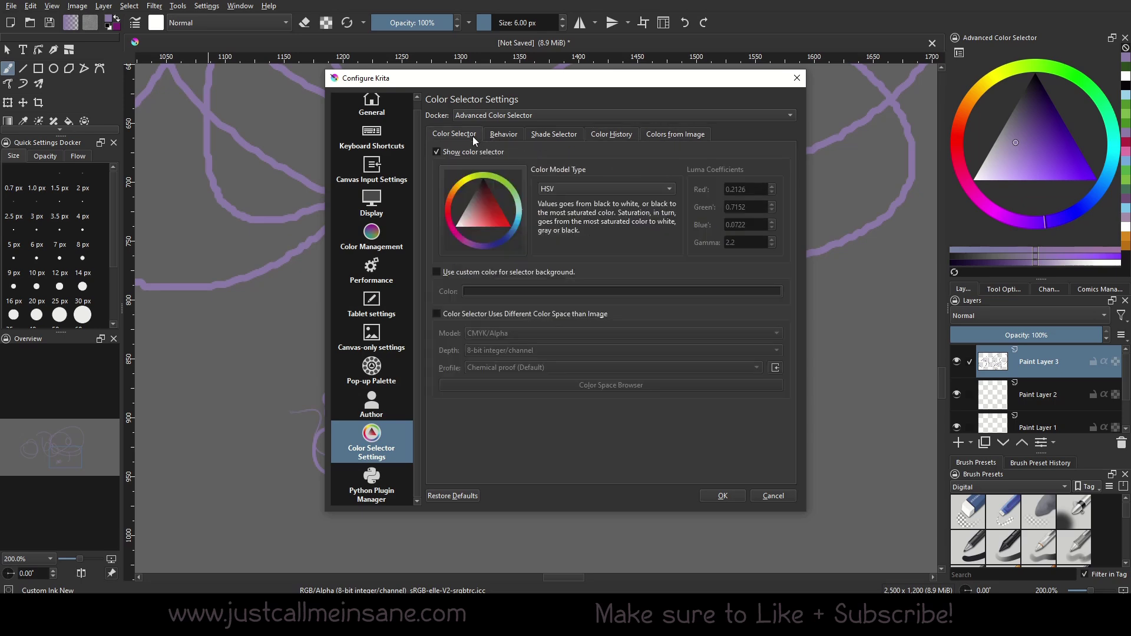
Examine the list of Python plugins in the configuration and close the dialog without saving
{"action": "left_click", "coordinate": [385, 481]}
{"action": "scroll", "coordinate": [485, 215], "scroll_direction": "down", "scroll_amount": 1}
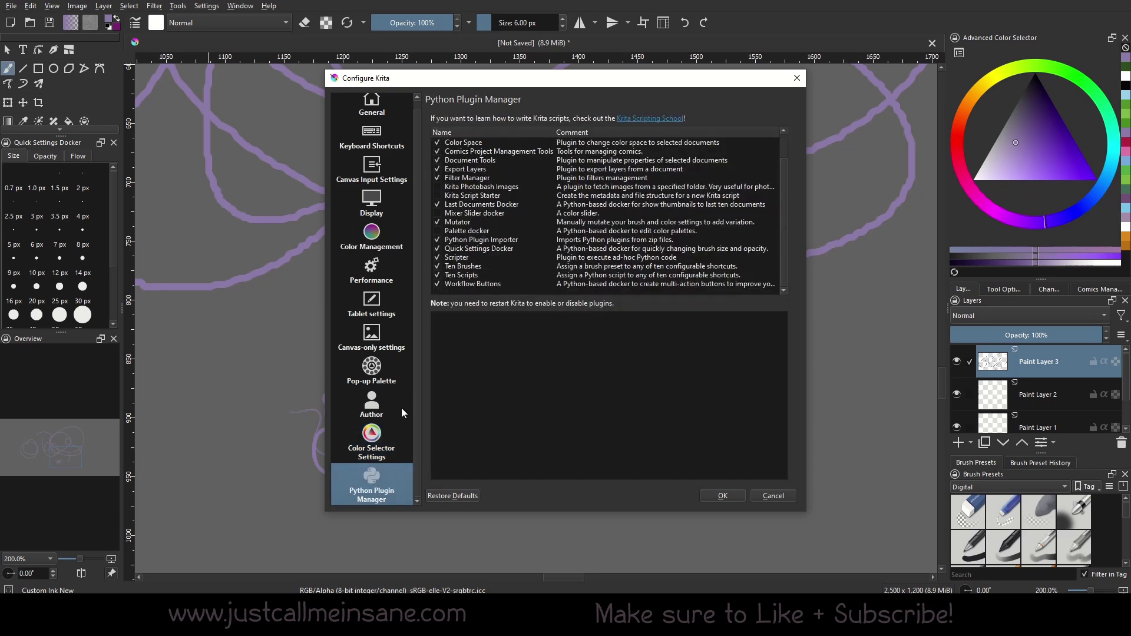
{"action": "scroll", "coordinate": [514, 224], "scroll_direction": "up", "scroll_amount": 1}
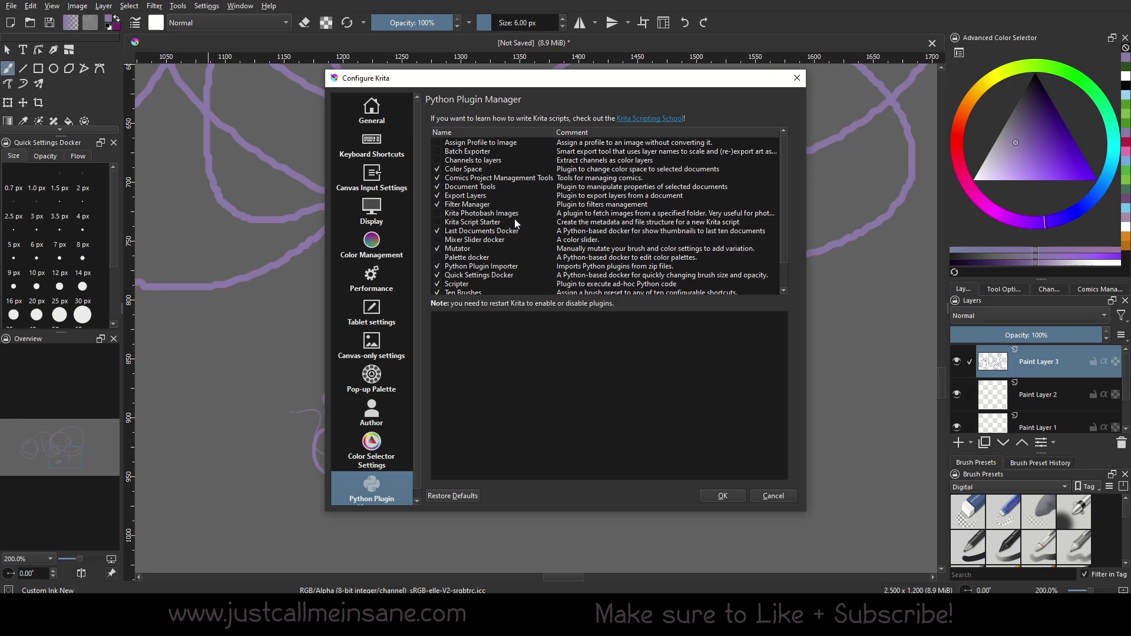
{"action": "scroll", "coordinate": [501, 252], "scroll_direction": "down", "scroll_amount": 1}
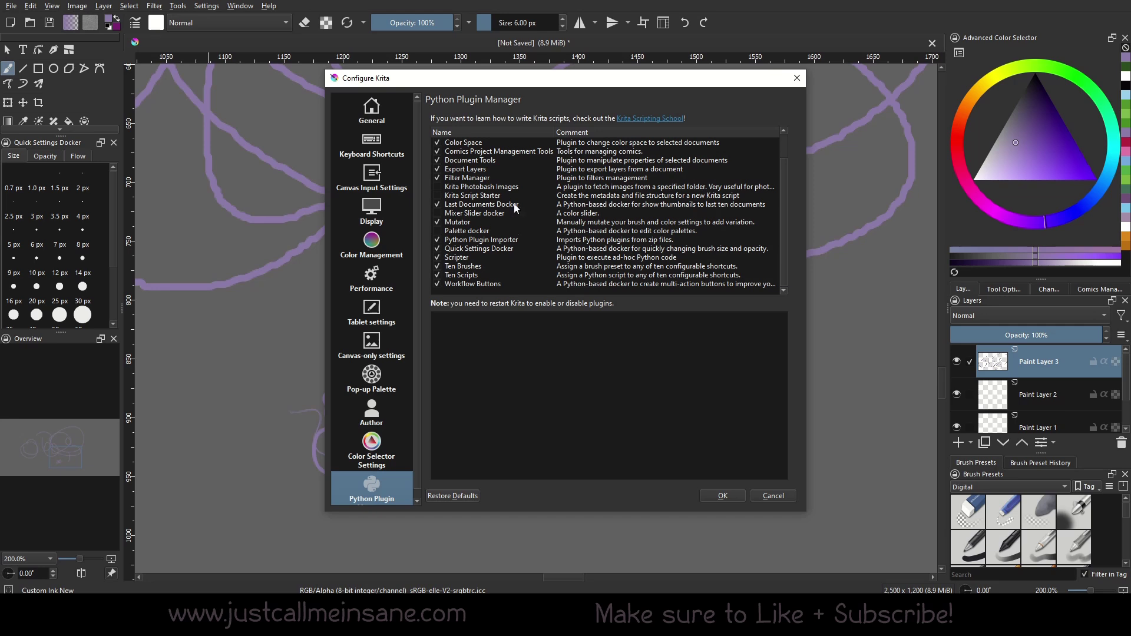
{"action": "scroll", "coordinate": [449, 252], "scroll_direction": "up", "scroll_amount": 1}
{"action": "key", "text": "Escape"}
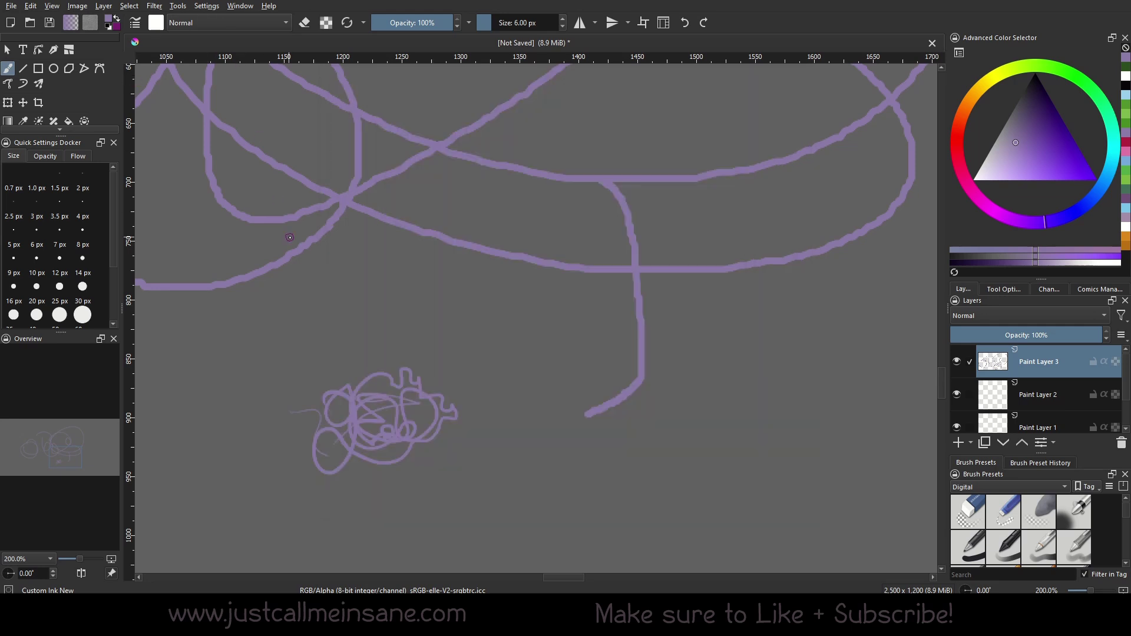
Examine the custom bundle with the red thumbnail in the resource libraries manager, and close the manager
{"action": "left_click", "coordinate": [206, 6]}
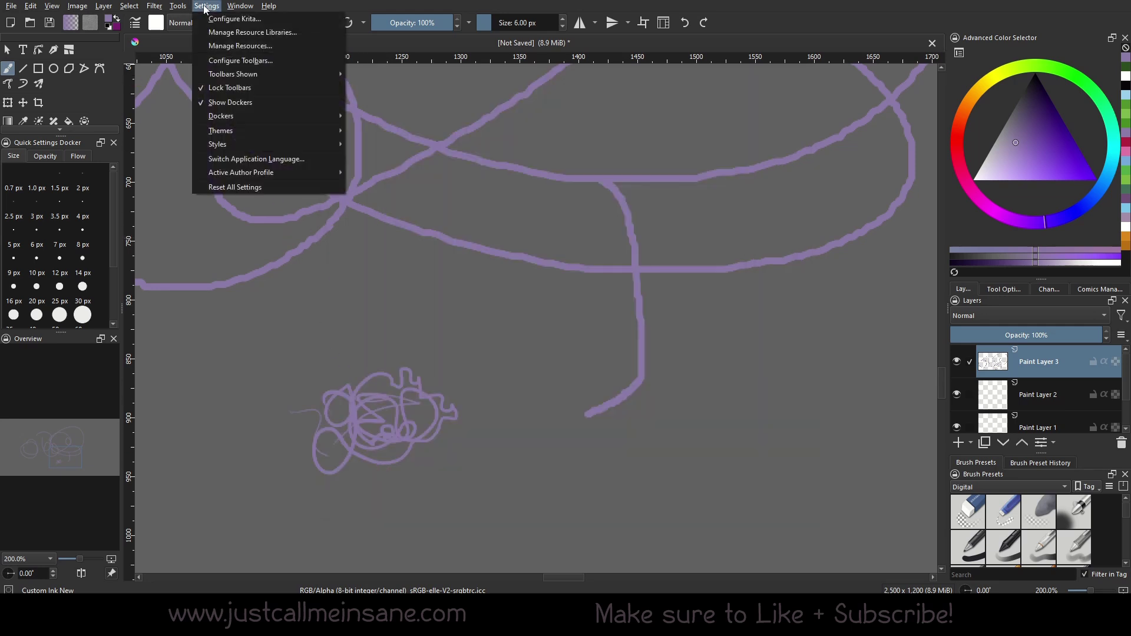
{"action": "left_click", "coordinate": [228, 37]}
{"action": "left_click_drag", "start_coordinate": [619, 135], "coordinate": [512, 252]}
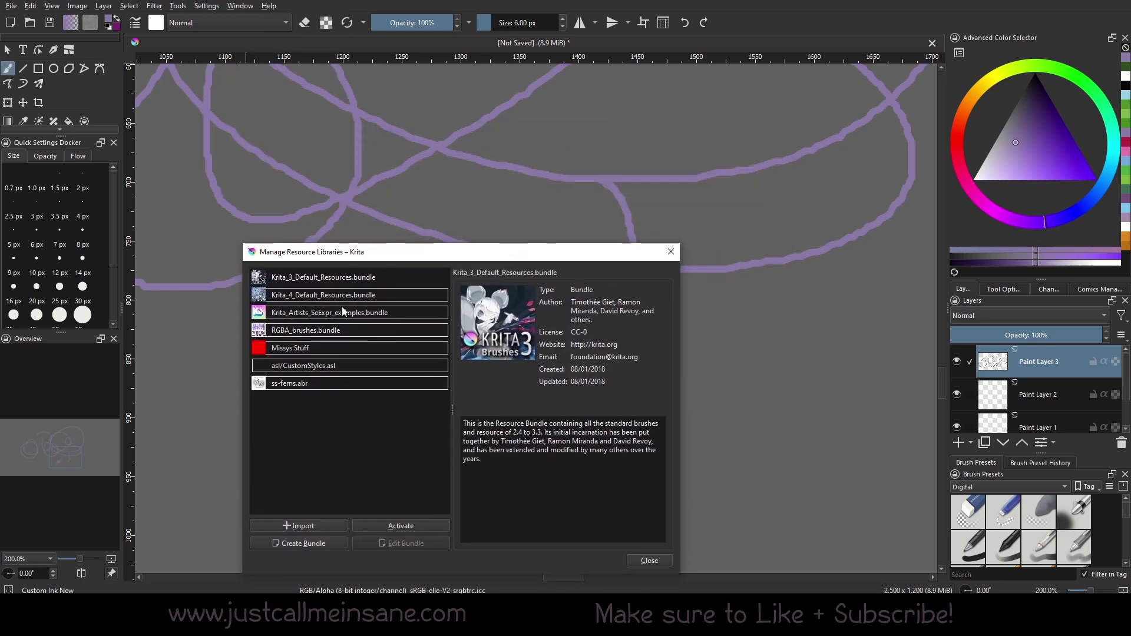
{"action": "left_click_drag", "start_coordinate": [376, 243], "coordinate": [405, 173]}
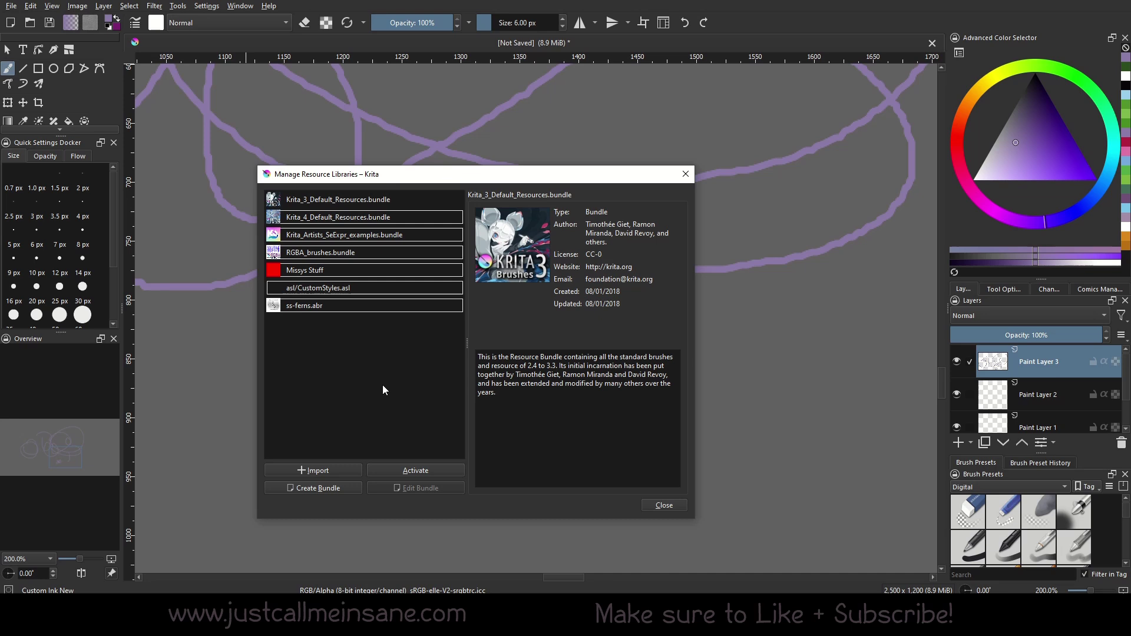
{"action": "left_click", "coordinate": [356, 269]}
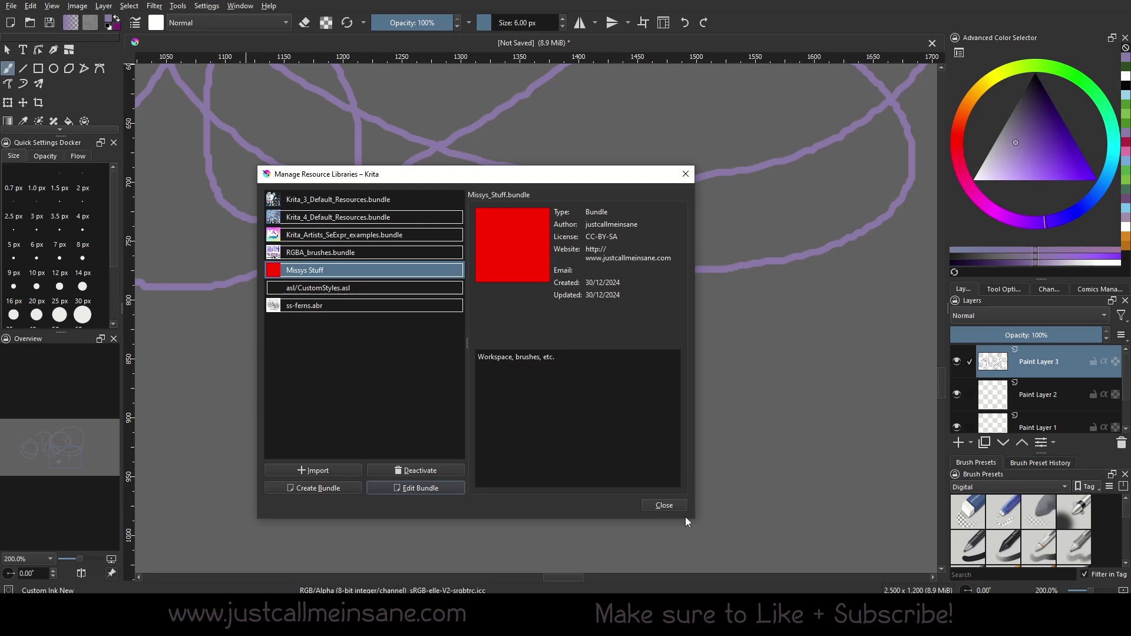
{"action": "left_click", "coordinate": [664, 506]}
Open the resource manager and browse the Sessions, Gradients, Layer Styles and Palettes resource types
{"action": "left_click", "coordinate": [196, 6]}
{"action": "left_click", "coordinate": [229, 41]}
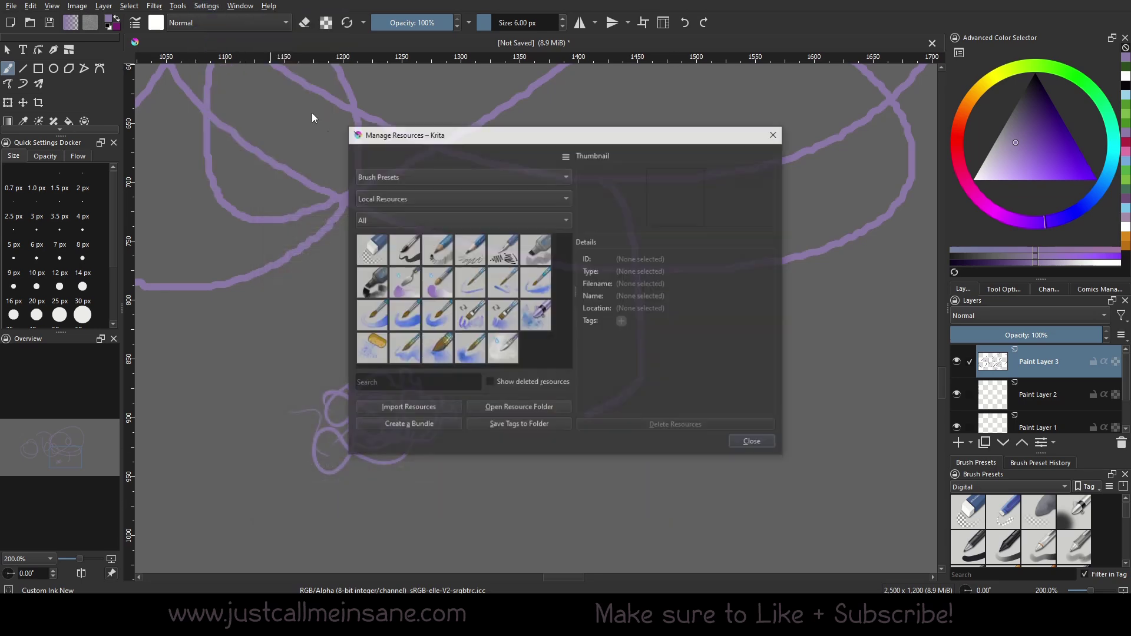
{"action": "left_click", "coordinate": [463, 177]}
{"action": "left_click", "coordinate": [463, 230]}
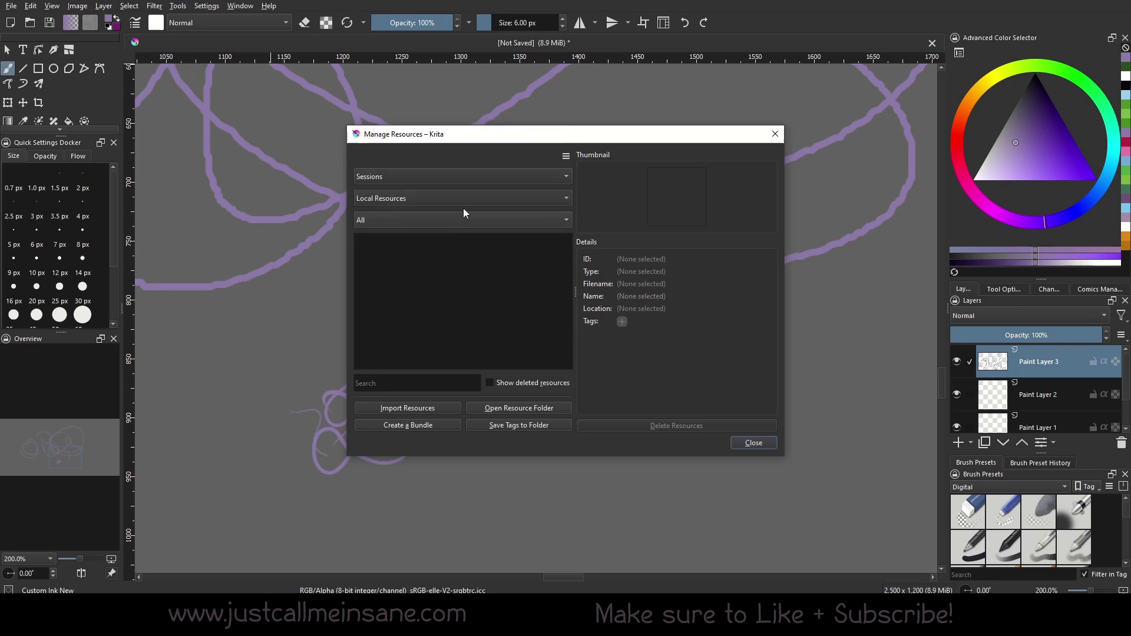
{"action": "left_click", "coordinate": [453, 174]}
{"action": "left_click", "coordinate": [461, 204]}
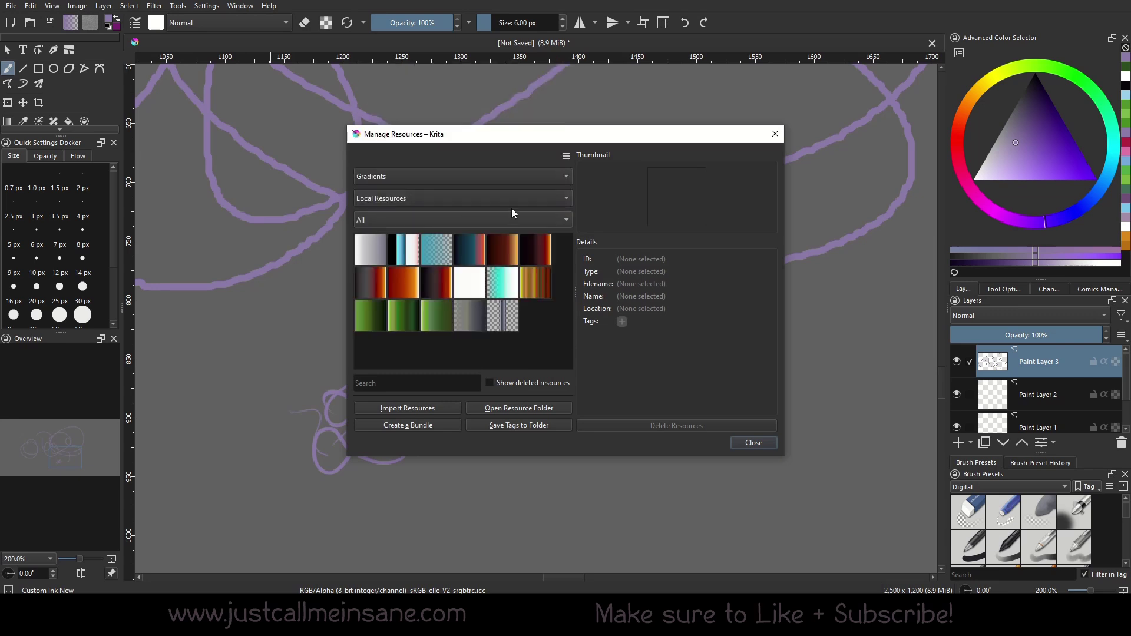
{"action": "left_click", "coordinate": [454, 179]}
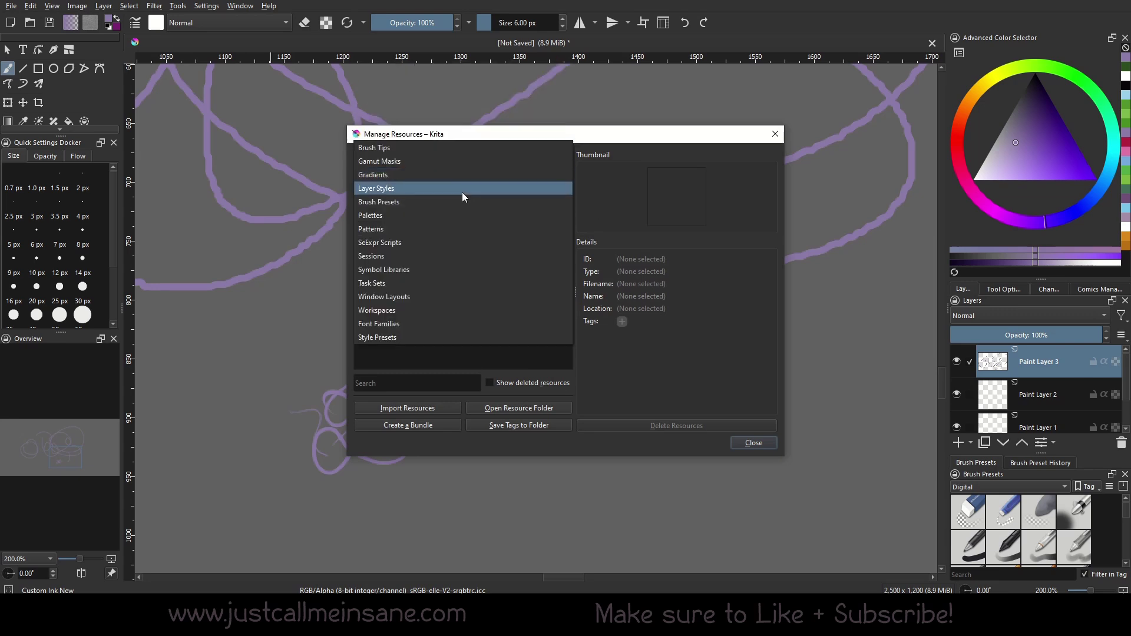
{"action": "left_click", "coordinate": [462, 192]}
{"action": "left_click", "coordinate": [450, 182]}
{"action": "left_click", "coordinate": [454, 201]}
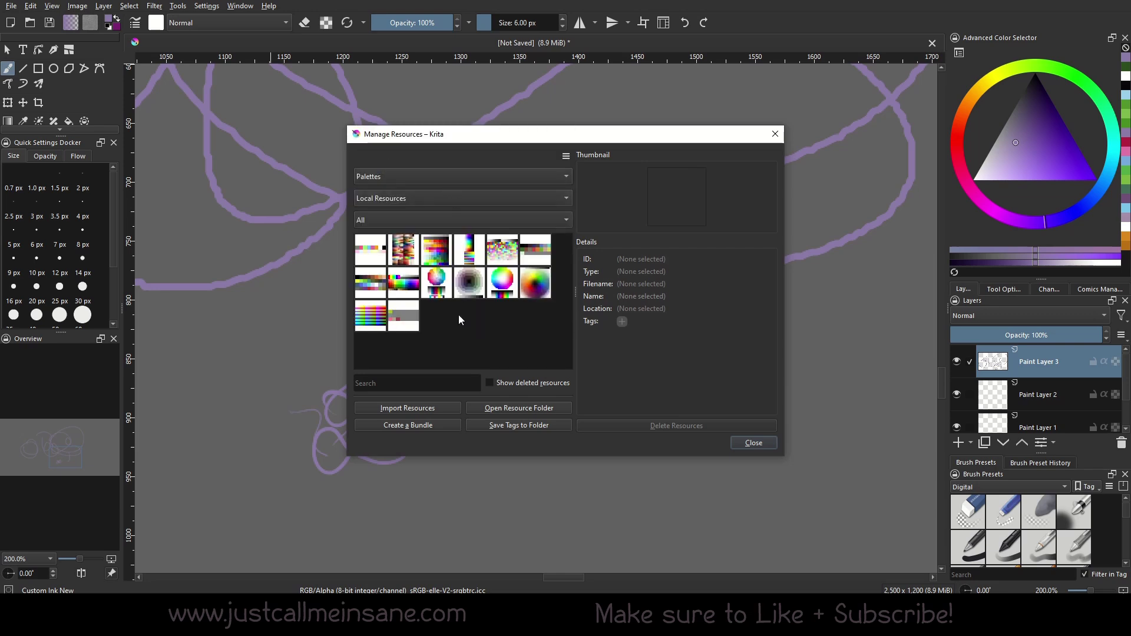
Compare the palettes held in different storage locations, ending with the custom personal bundle
{"action": "left_click", "coordinate": [408, 203]}
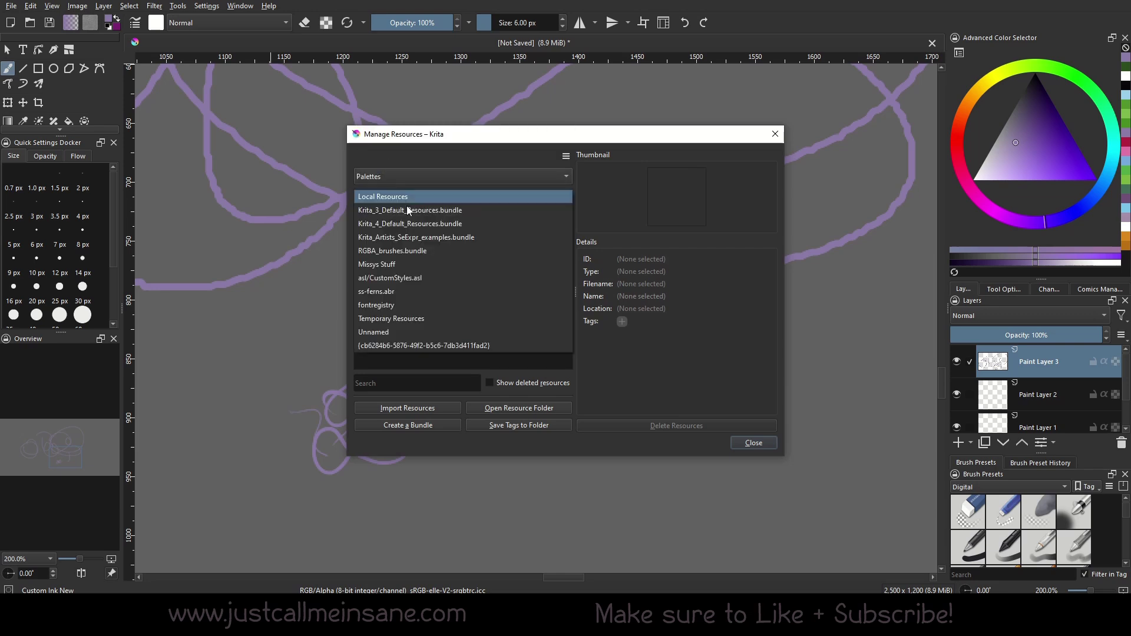
{"action": "left_click", "coordinate": [463, 263]}
{"action": "left_click", "coordinate": [436, 197]}
{"action": "left_click", "coordinate": [436, 196]}
{"action": "left_click", "coordinate": [430, 200]}
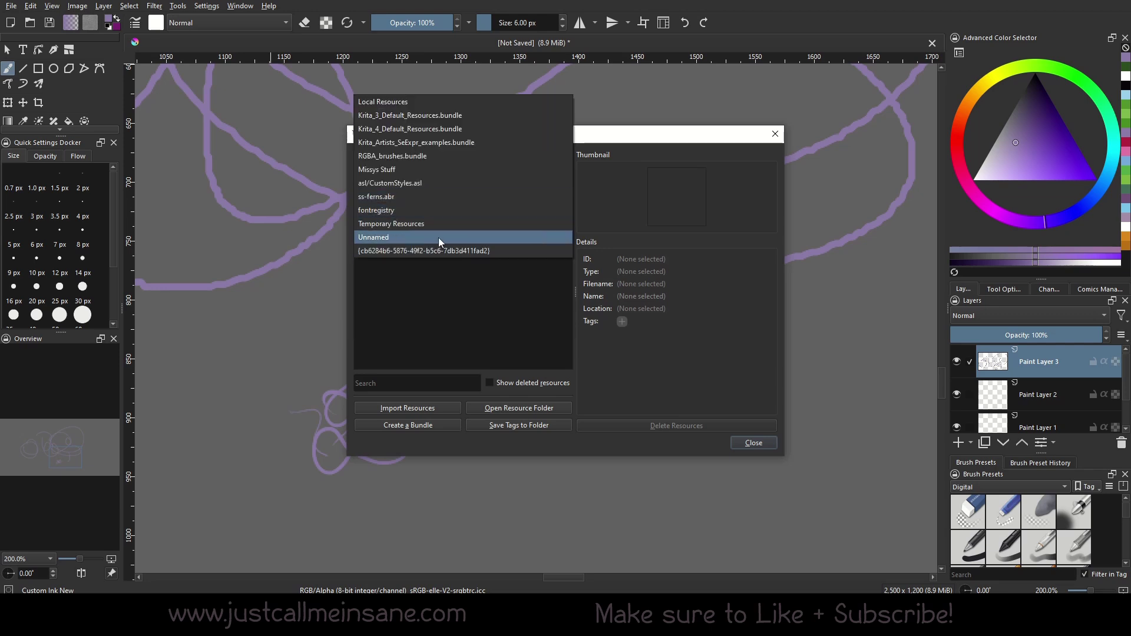
{"action": "left_click", "coordinate": [438, 249]}
{"action": "left_click", "coordinate": [420, 197]}
{"action": "left_click", "coordinate": [418, 180]}
{"action": "left_click", "coordinate": [420, 197]}
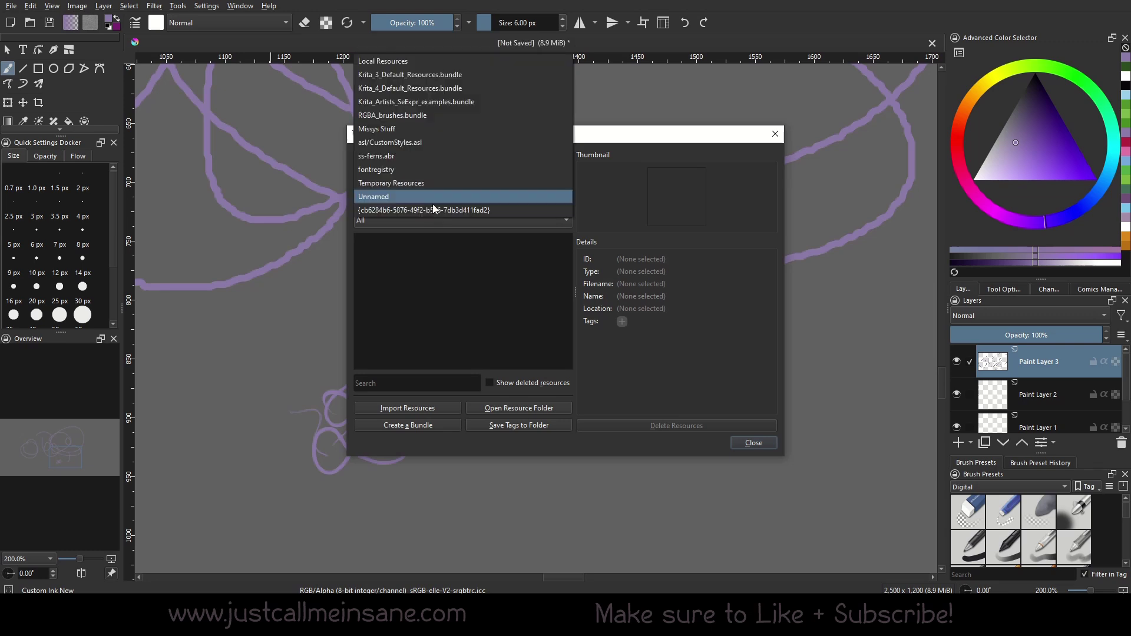
{"action": "left_click", "coordinate": [425, 186]}
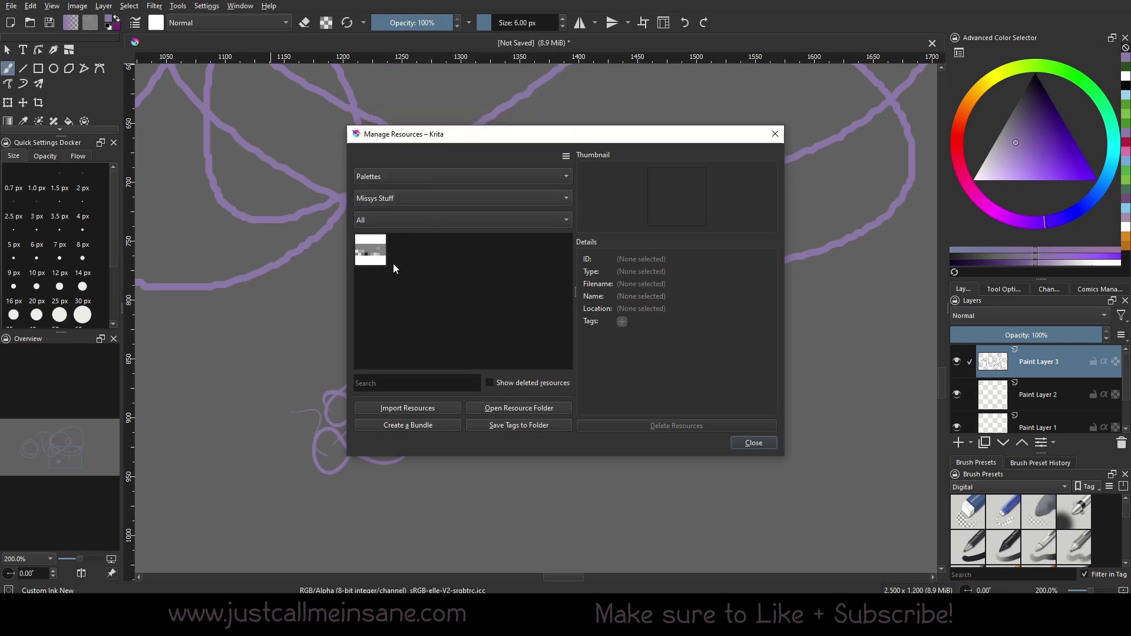
Filter the palettes by RGBA_brushes.bundle and by Krita_3_Default_Resources.bundle, keeping the Palettes resource type
{"action": "left_click", "coordinate": [389, 198]}
{"action": "left_click", "coordinate": [390, 181]}
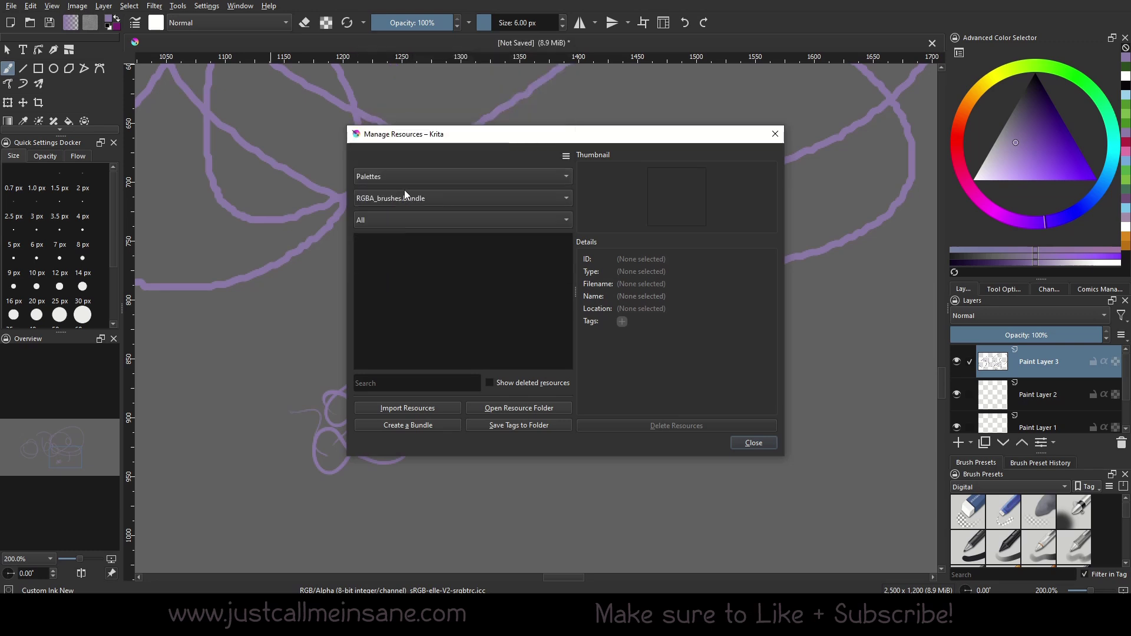
{"action": "left_click", "coordinate": [394, 180]}
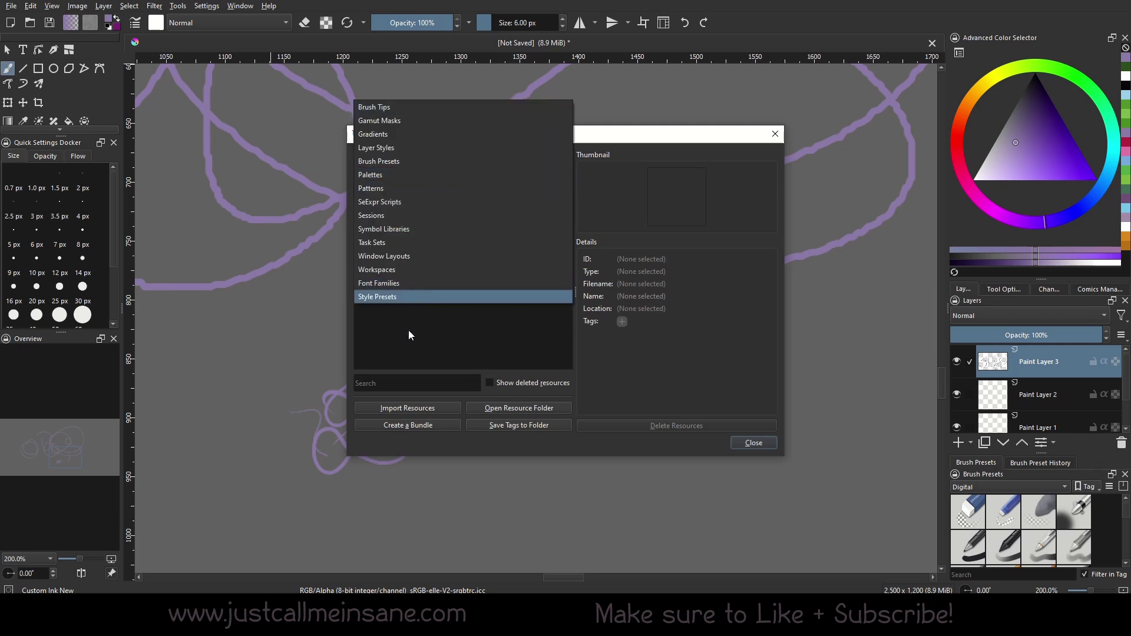
{"action": "left_click", "coordinate": [408, 335]}
{"action": "left_click", "coordinate": [390, 201]}
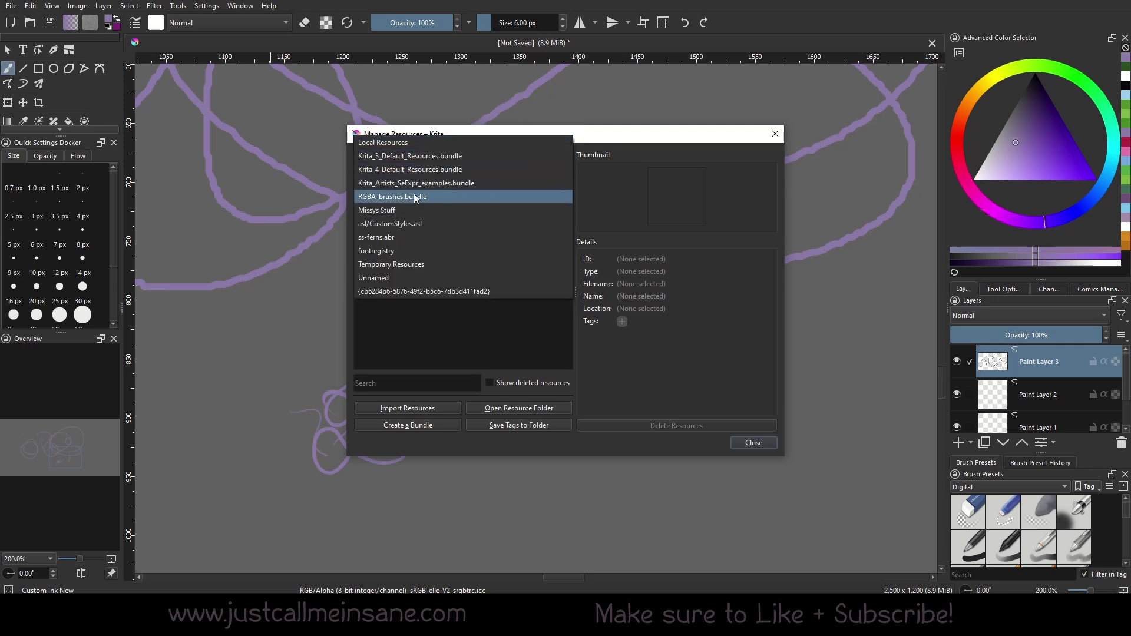
{"action": "left_click", "coordinate": [435, 157]}
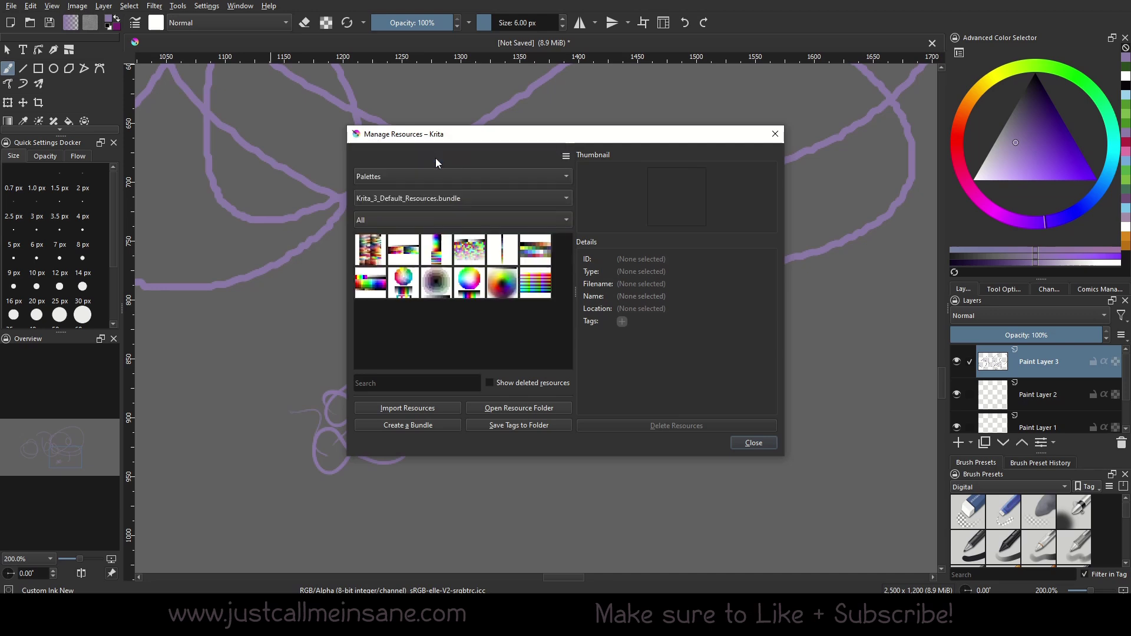
Browse the Patterns, Symbol Libraries and Style Presets resource types within Krita_3_Default_Resources.bundle
{"action": "left_click", "coordinate": [440, 176]}
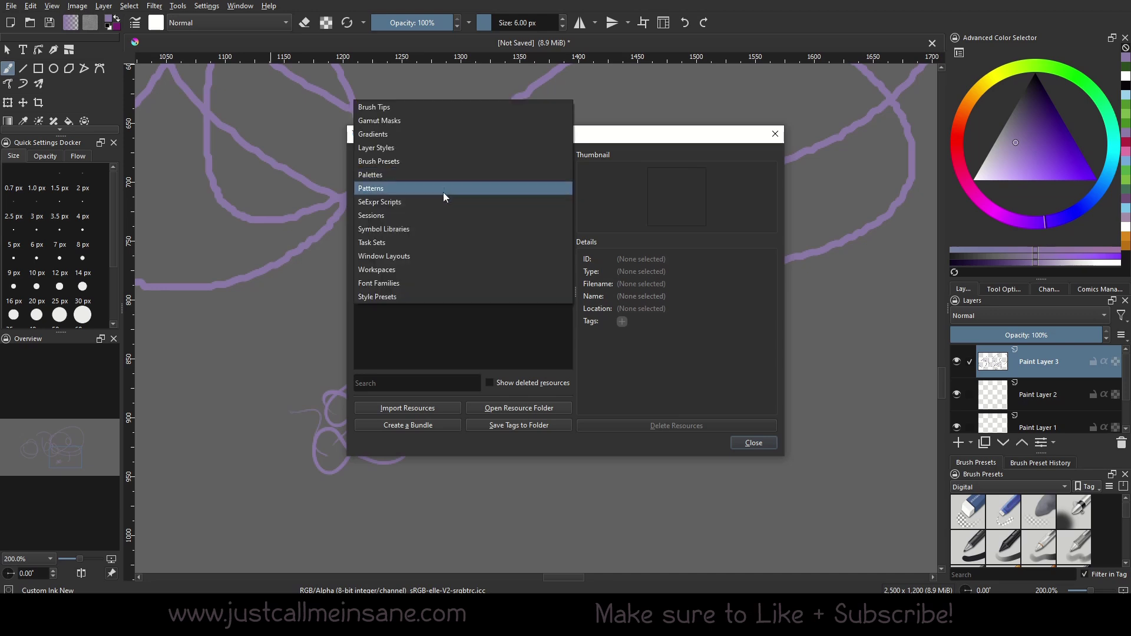
{"action": "left_click", "coordinate": [443, 192]}
{"action": "left_click", "coordinate": [428, 176]}
{"action": "left_click", "coordinate": [425, 215]}
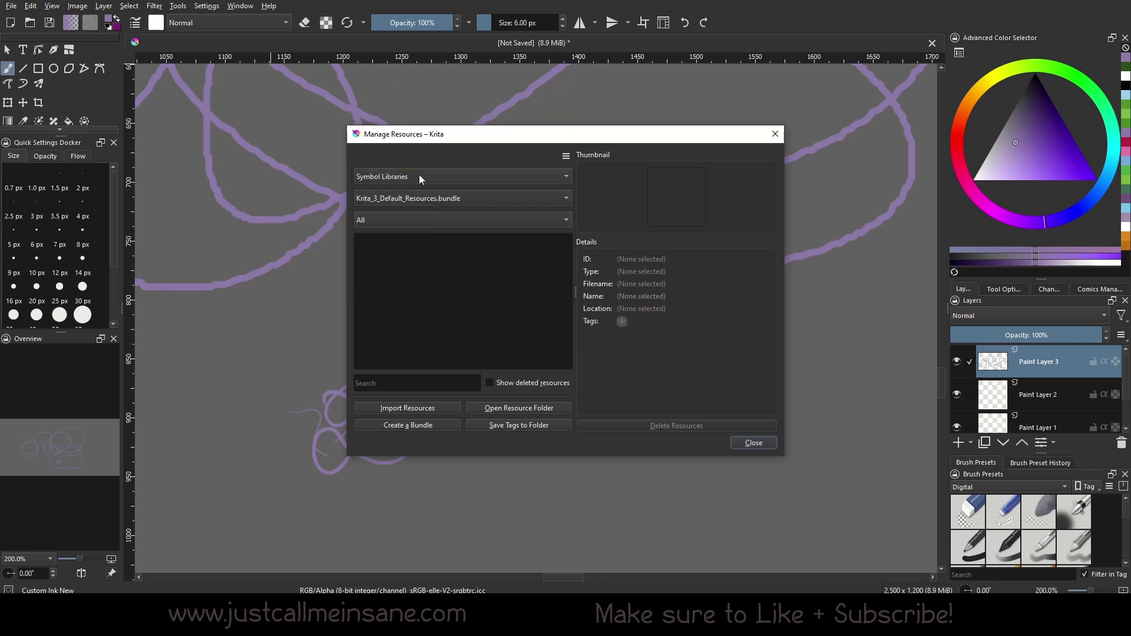
{"action": "left_click", "coordinate": [419, 176]}
{"action": "left_click", "coordinate": [423, 240]}
Browse the Font Families, Workspaces and Window Layouts resource types, and return to Workspaces
{"action": "left_click", "coordinate": [417, 179]}
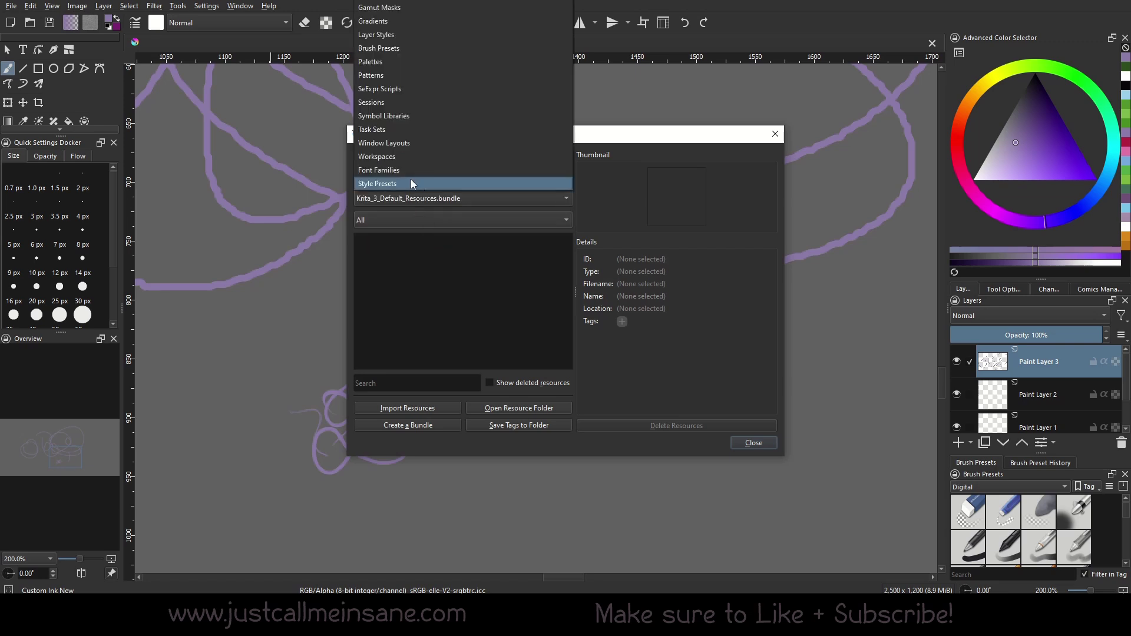
{"action": "left_click", "coordinate": [404, 175]}
{"action": "left_click", "coordinate": [412, 176]}
{"action": "left_click", "coordinate": [403, 157]}
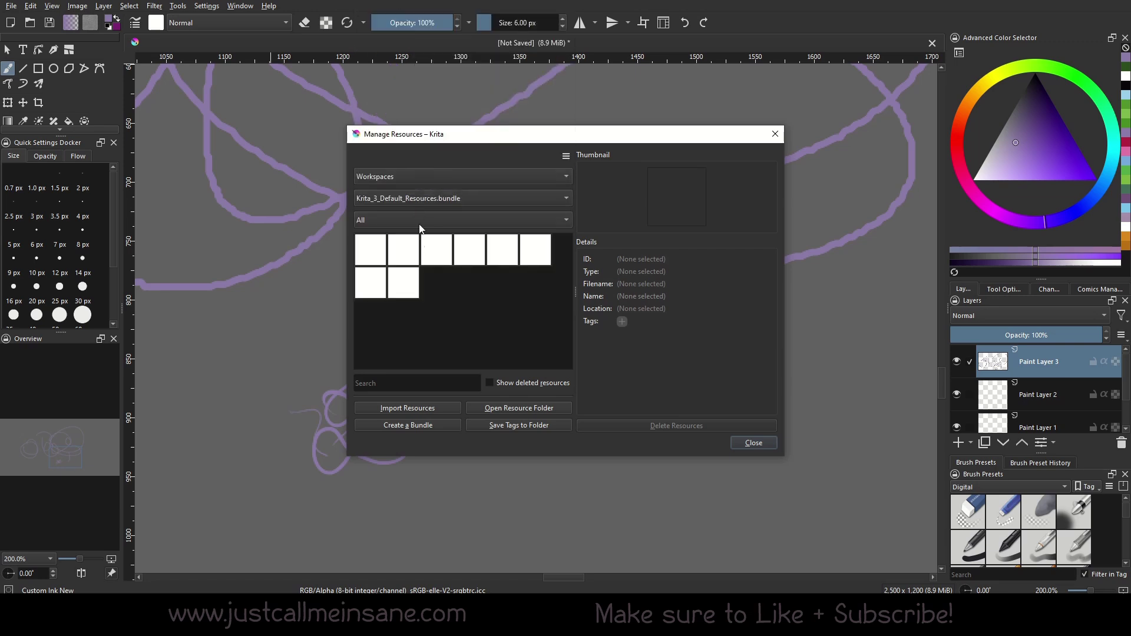
{"action": "left_click", "coordinate": [406, 176]}
{"action": "left_click", "coordinate": [405, 161]}
{"action": "left_click", "coordinate": [409, 174]}
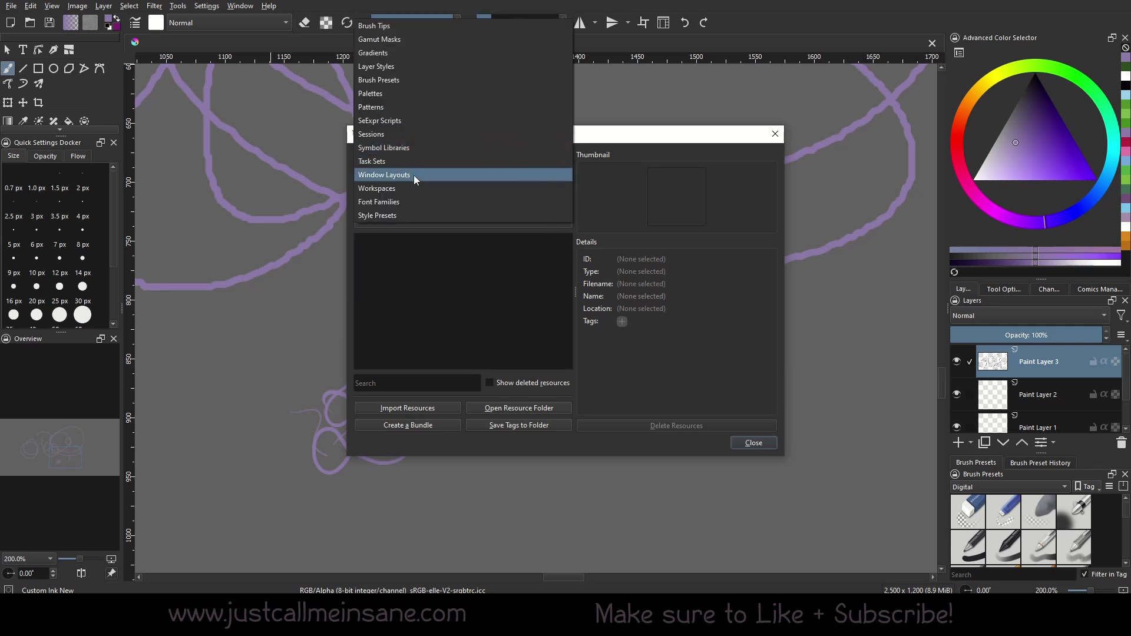
{"action": "left_click", "coordinate": [417, 188]}
Filter the workspaces by the custom personal bundle, and view that bundle's Brush Presets
{"action": "left_click", "coordinate": [415, 199]}
{"action": "left_click", "coordinate": [418, 263]}
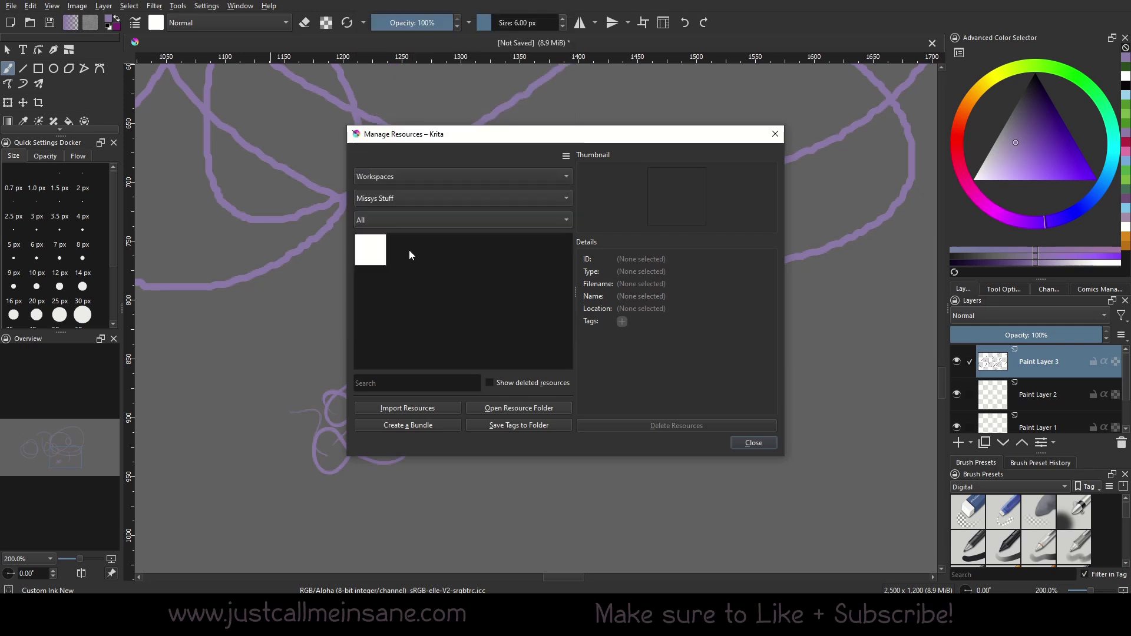
{"action": "left_click", "coordinate": [406, 178]}
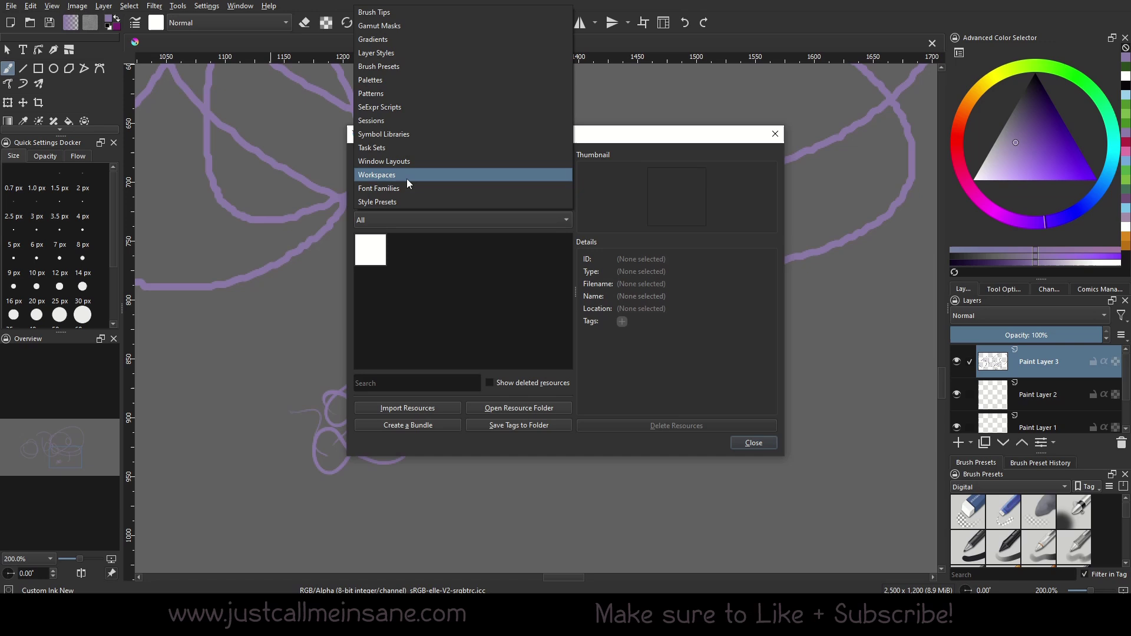
{"action": "left_click", "coordinate": [419, 67]}
{"action": "left_click", "coordinate": [433, 196]}
{"action": "left_click", "coordinate": [436, 194]}
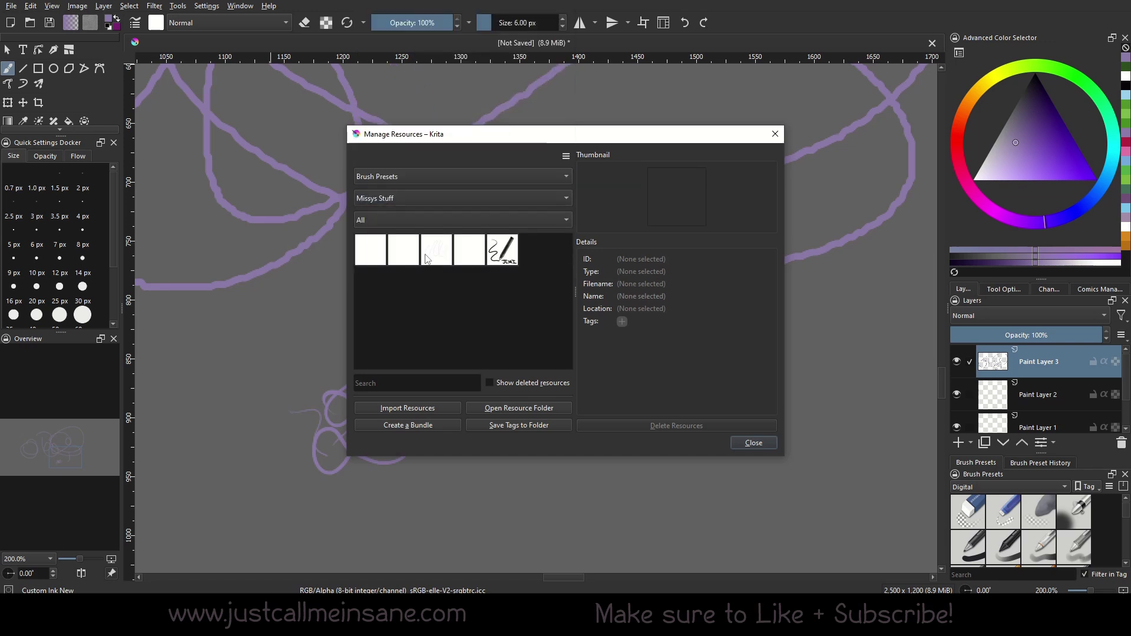
View Layer Styles filtered by Krita_4_Default_Resources.bundle, Krita_Artists_SeExpr_examples.bundle and RGBA_brushes.bundle
{"action": "left_click", "coordinate": [419, 176]}
{"action": "left_click", "coordinate": [416, 162]}
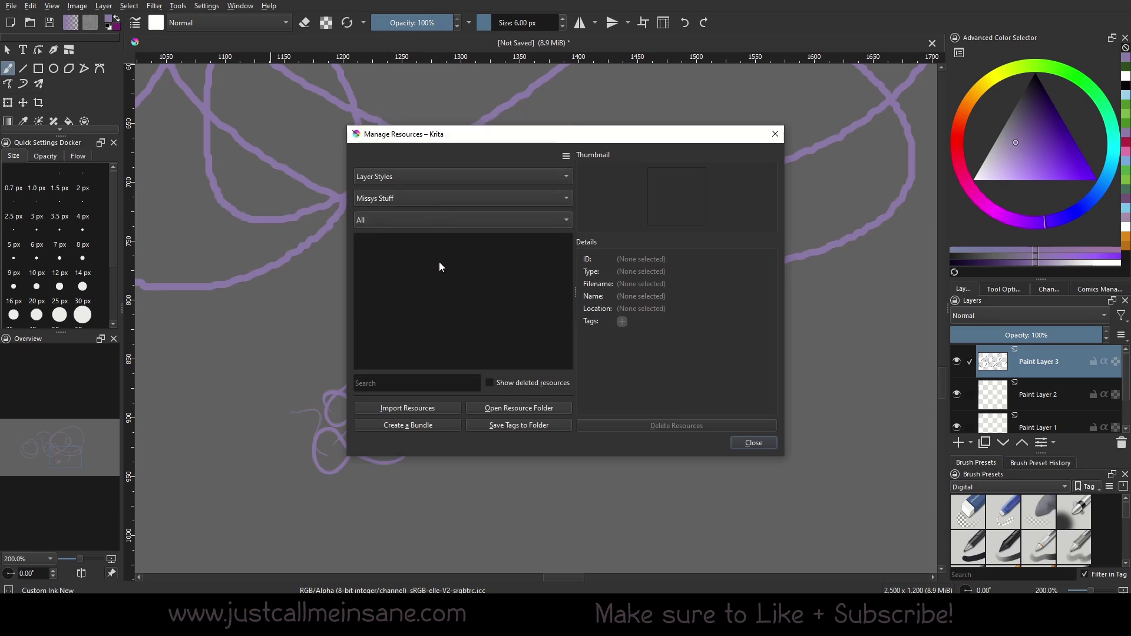
{"action": "left_click", "coordinate": [427, 194]}
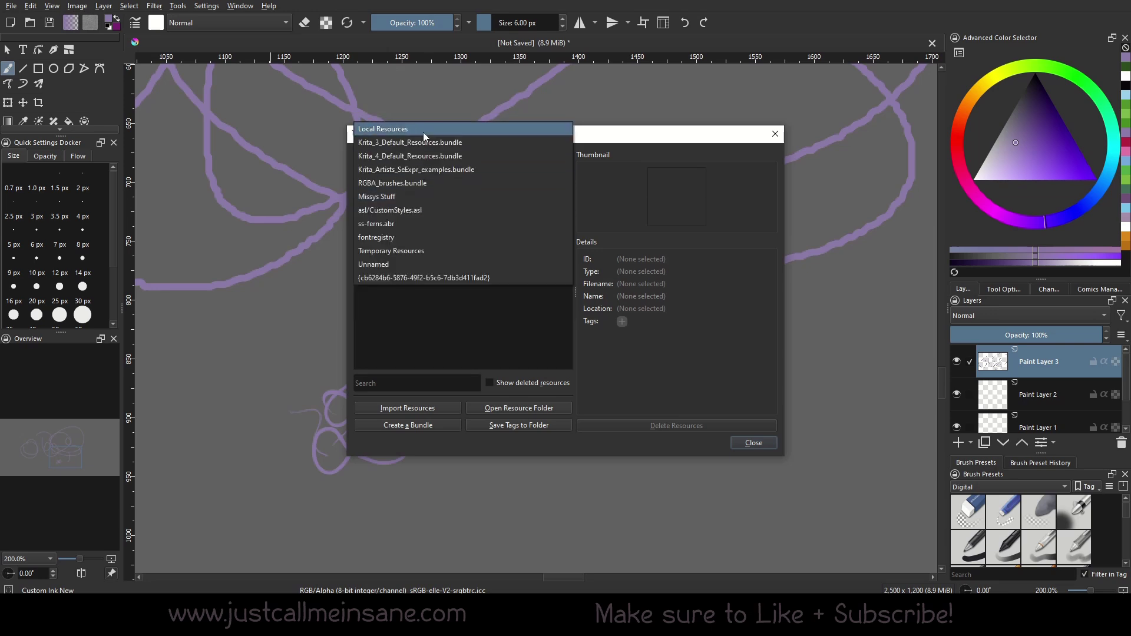
{"action": "left_click", "coordinate": [433, 156]}
{"action": "left_click", "coordinate": [439, 198]}
{"action": "left_click", "coordinate": [440, 201]}
{"action": "left_click", "coordinate": [436, 199]}
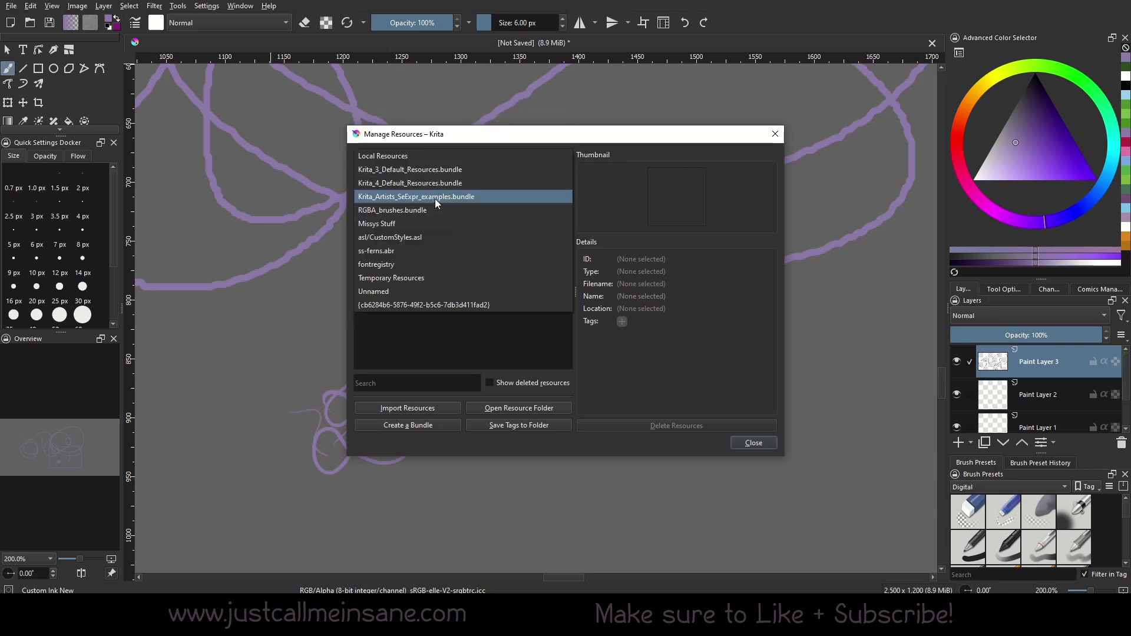
{"action": "left_click", "coordinate": [437, 210]}
Compare the layer styles held in the custom personal bundle and ss-ferns.abr, ending with the asl/CustomStyles.asl storage
{"action": "left_click", "coordinate": [426, 197]}
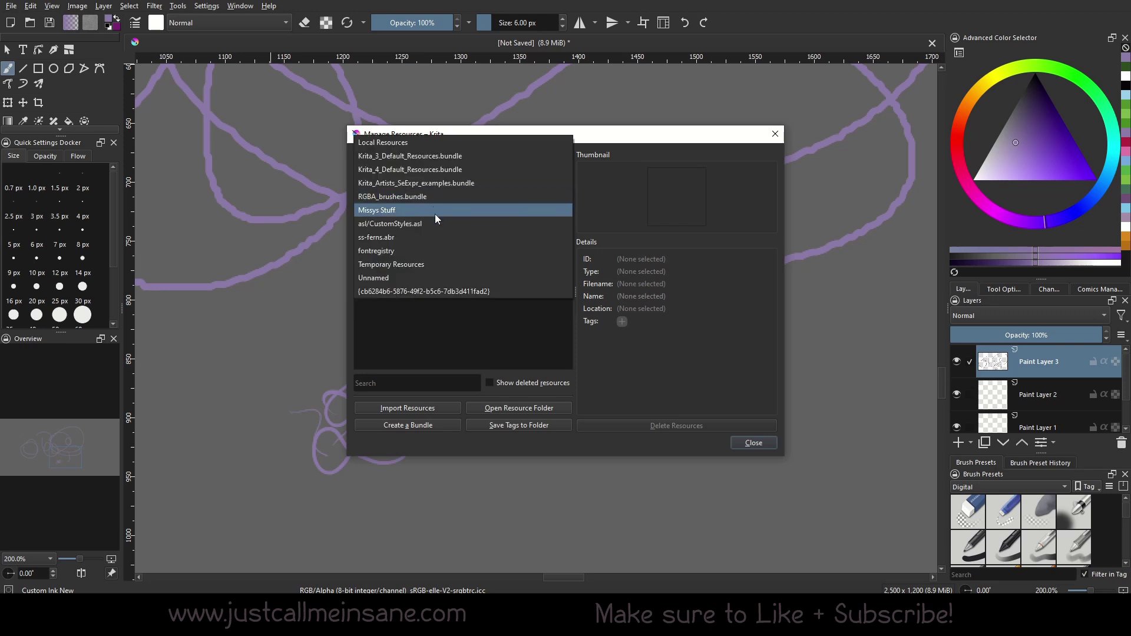
{"action": "left_click", "coordinate": [435, 213]}
{"action": "left_click", "coordinate": [428, 205]}
{"action": "left_click", "coordinate": [425, 218]}
{"action": "left_click", "coordinate": [419, 197]}
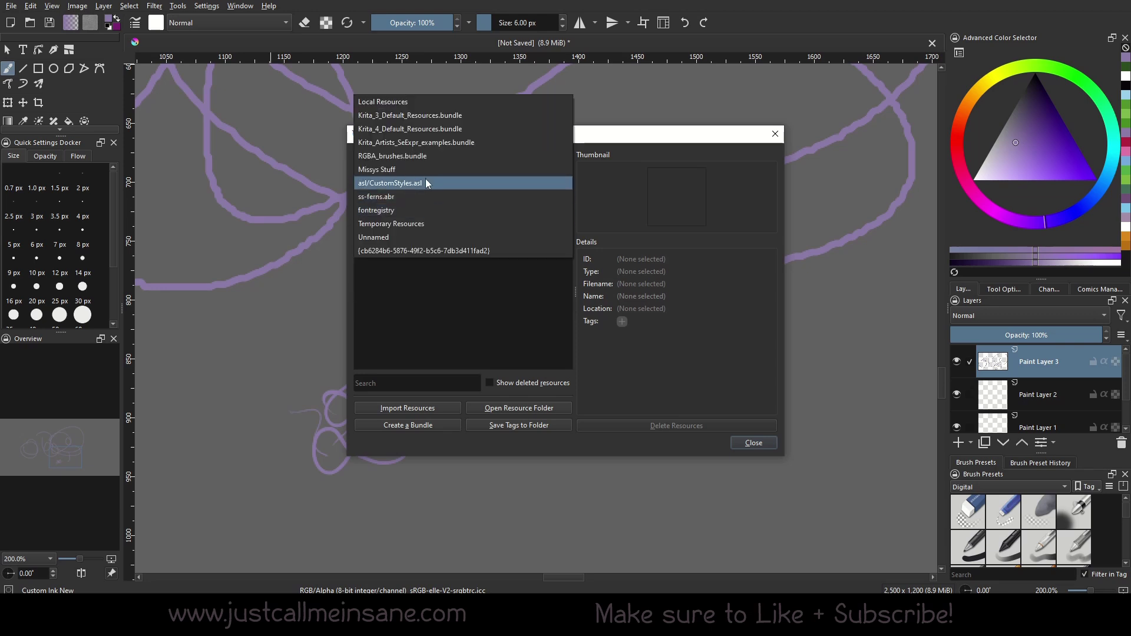
{"action": "left_click", "coordinate": [426, 178]}
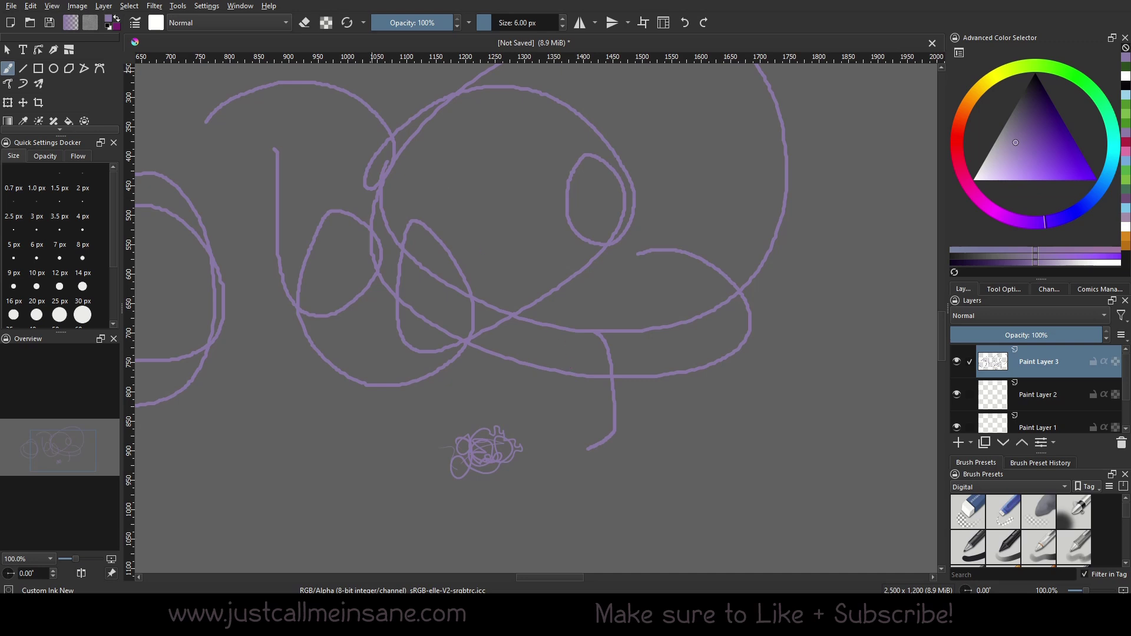
Open the Krita configuration and view the Keyboard Shortcuts and Canvas Input Settings pages
{"action": "left_click", "coordinate": [206, 6]}
{"action": "key", "text": "Escape"}
{"action": "left_click", "coordinate": [385, 146]}
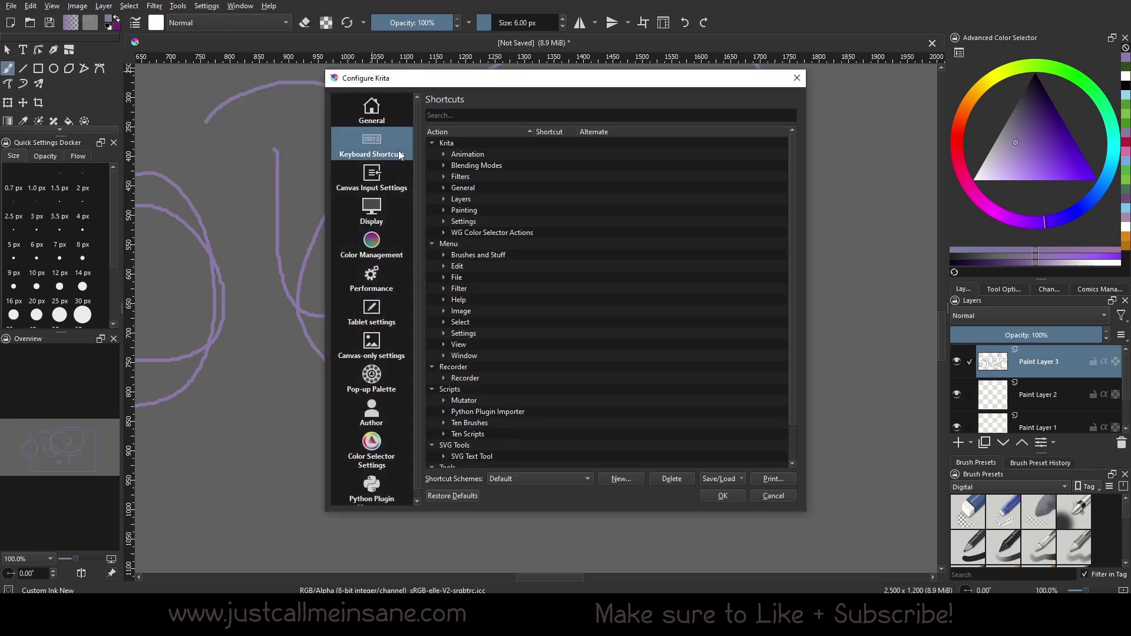
{"action": "left_click", "coordinate": [397, 186]}
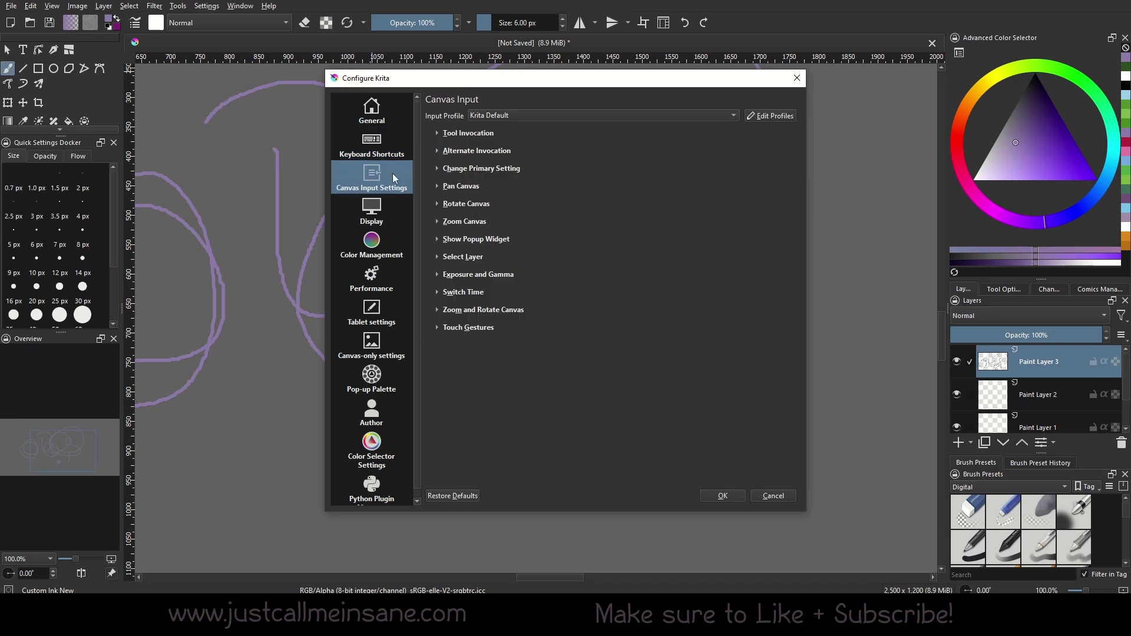
{"action": "key", "text": "Up"}
Review the Canvas Decorations and Miscellaneous options of the Display settings, and open the Canvas-only settings
{"action": "left_click", "coordinate": [409, 209]}
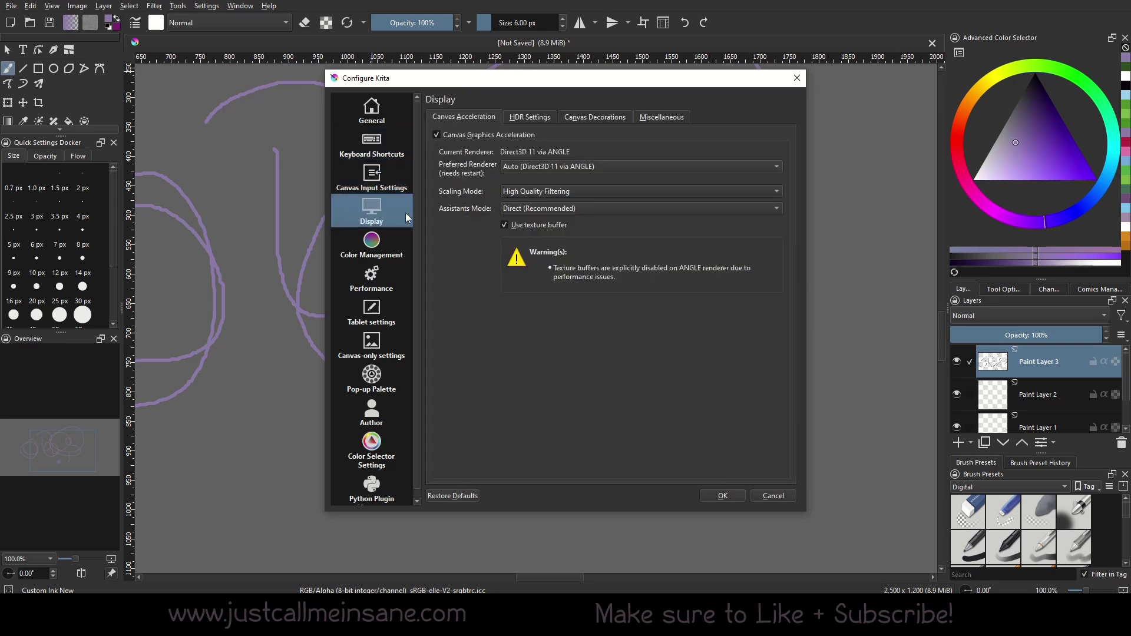
{"action": "left_click", "coordinate": [585, 116]}
{"action": "left_click", "coordinate": [654, 120]}
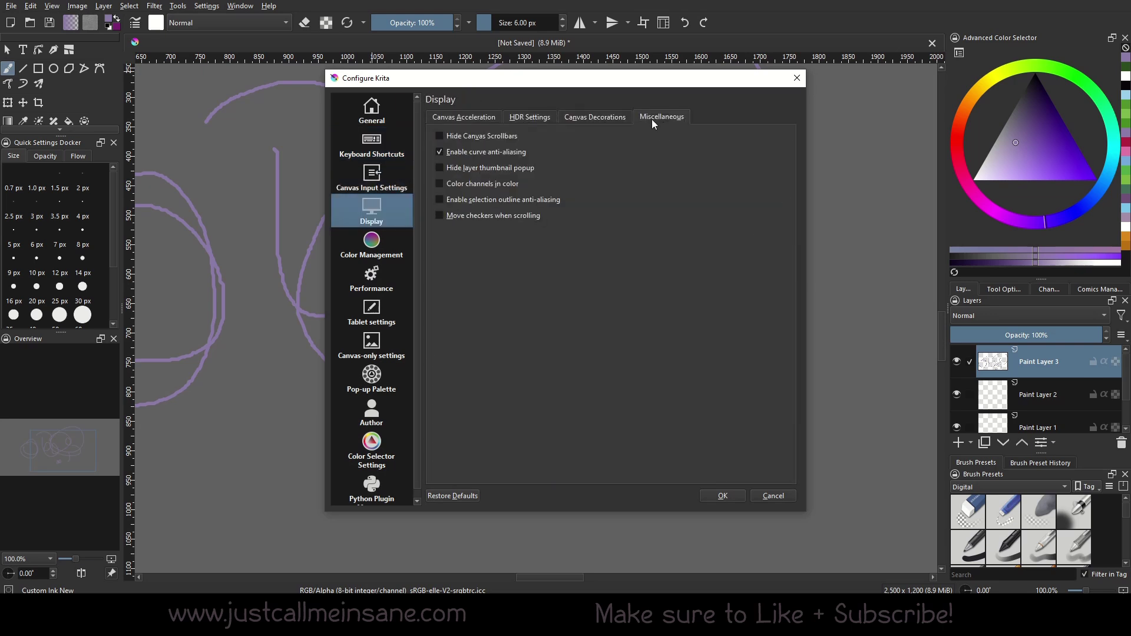
{"action": "left_click", "coordinate": [620, 115]}
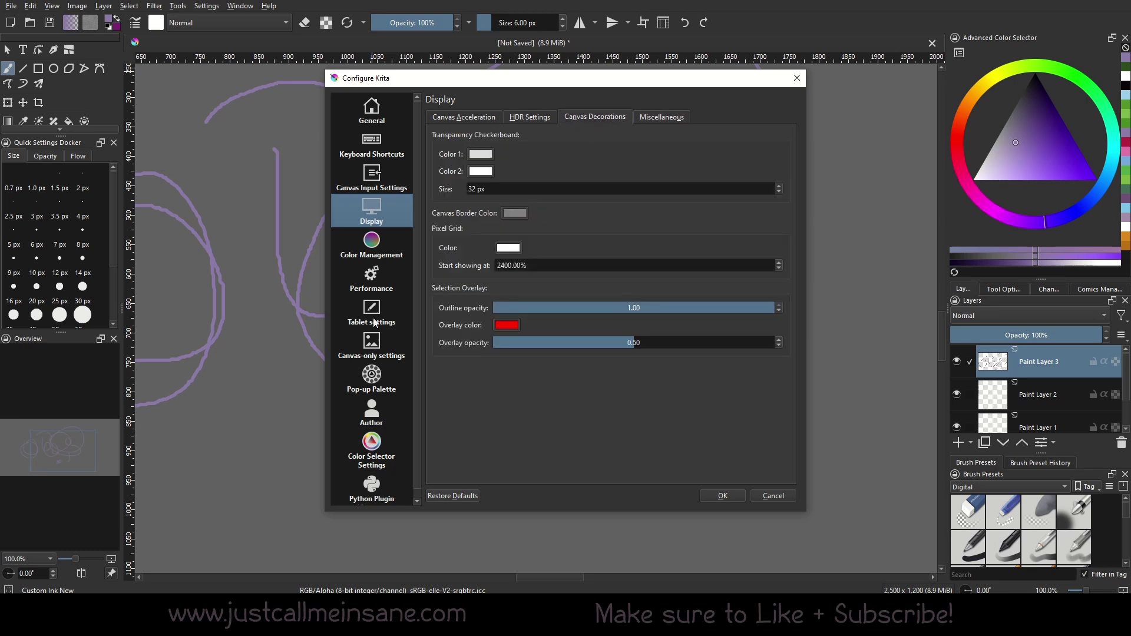
{"action": "left_click", "coordinate": [397, 344]}
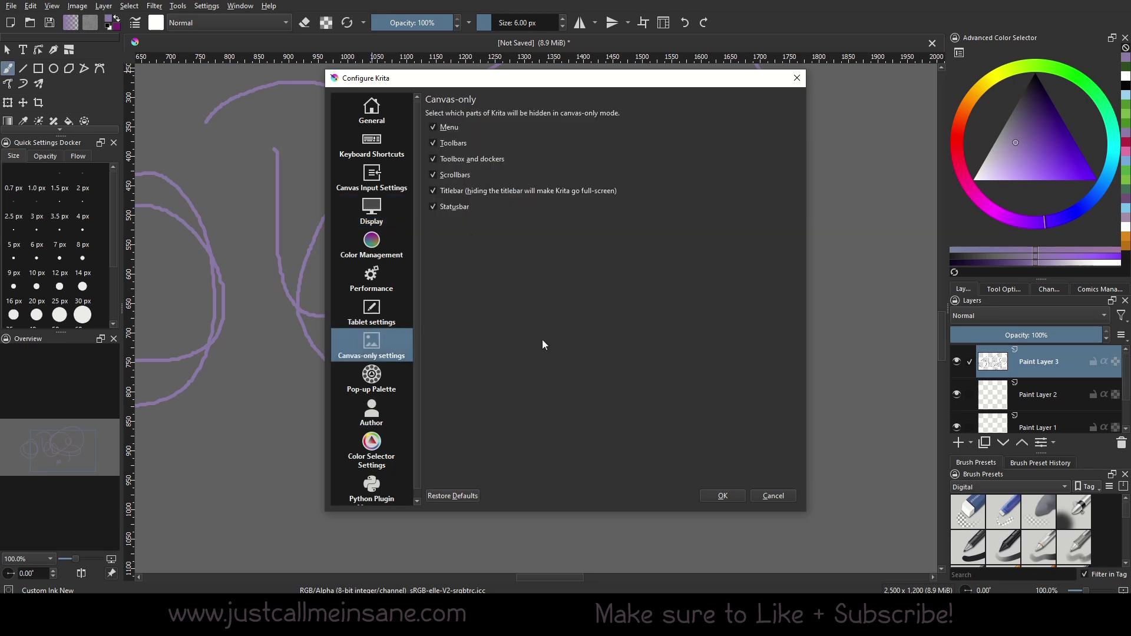